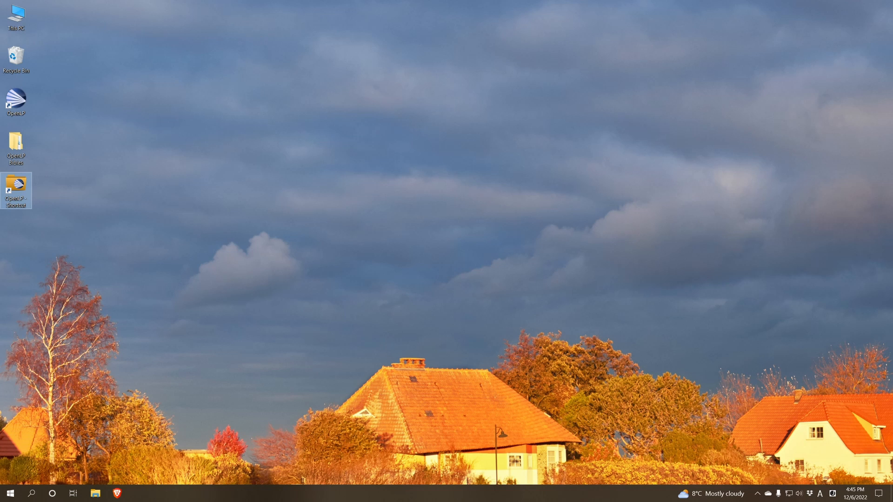
Launch OpenLP with its logo shown on the live output and open the Bibles library.
{"action": "double_click", "coordinate": [16, 100]}
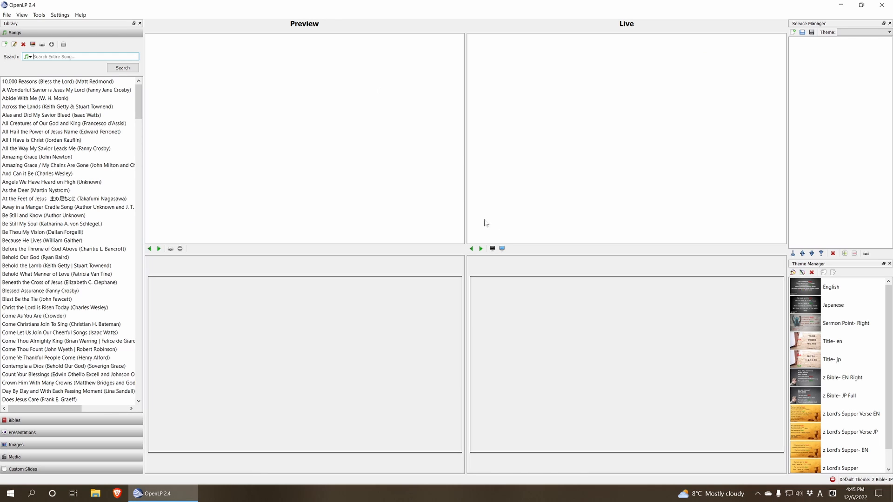
{"action": "left_click", "coordinate": [501, 248]}
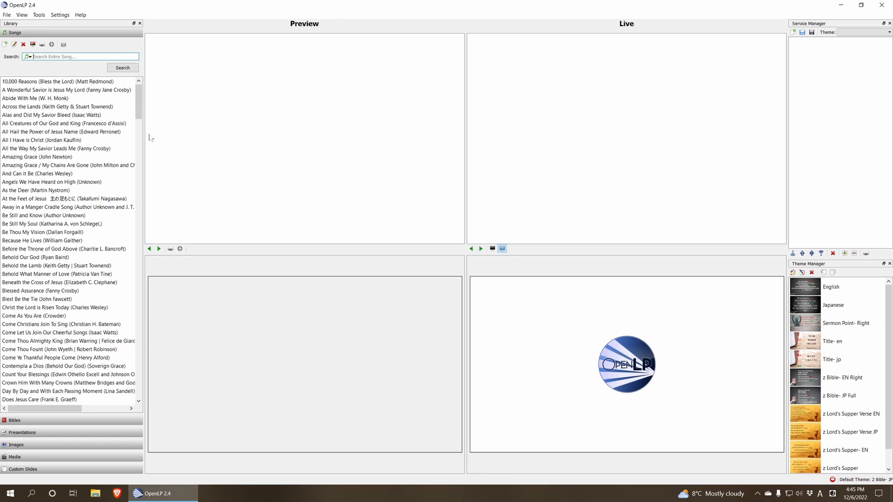
{"action": "left_click", "coordinate": [99, 421]}
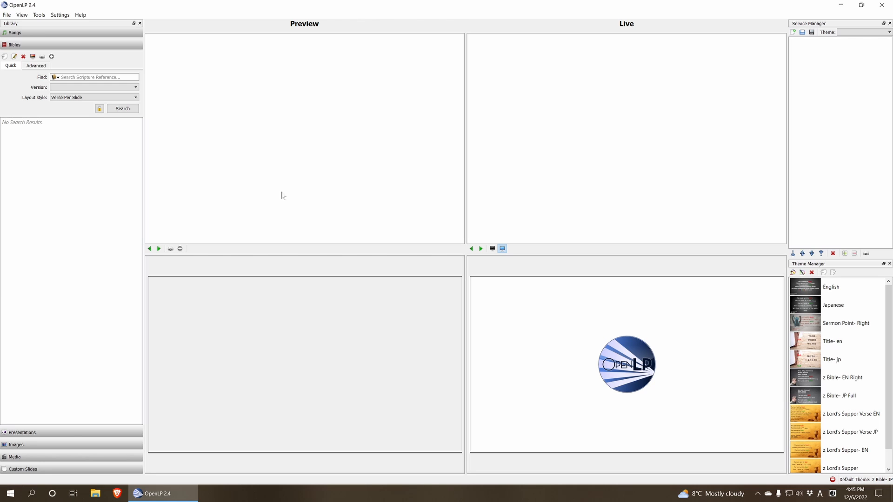
Check the data location path in OpenLP's advanced settings and view its folder contents without changing anything.
{"action": "left_click", "coordinate": [60, 15]}
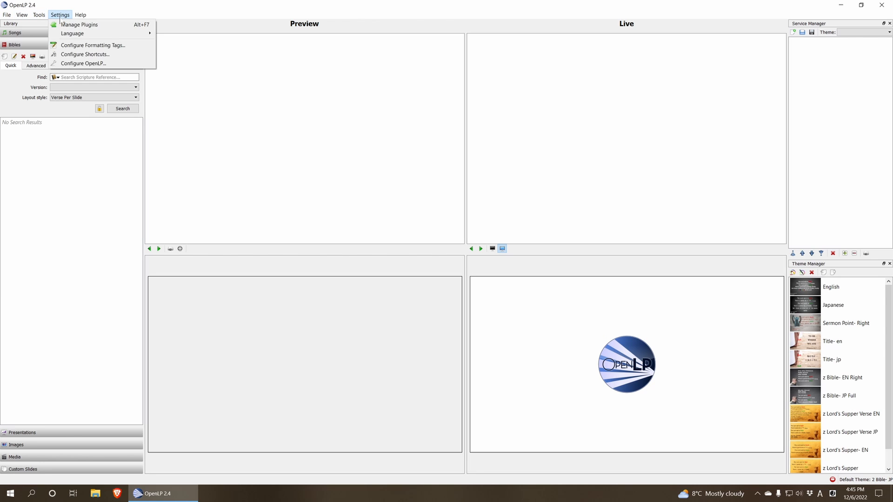
{"action": "left_click", "coordinate": [79, 63]}
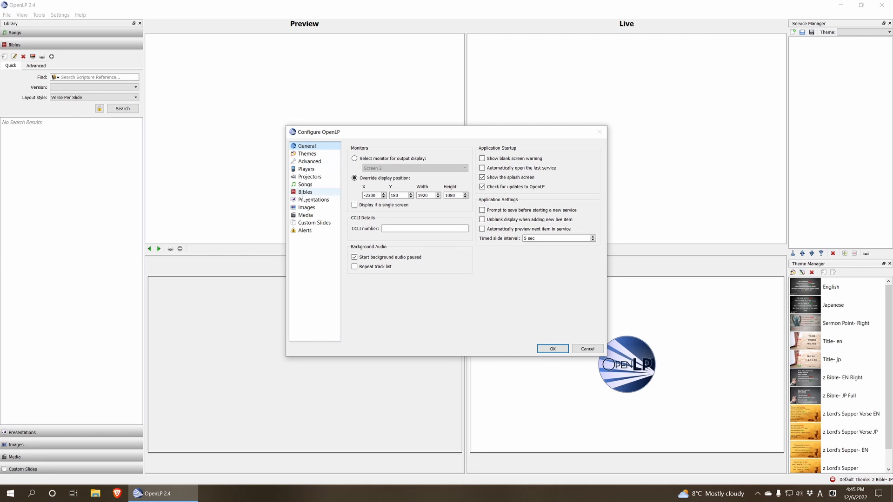
{"action": "left_click", "coordinate": [311, 162]}
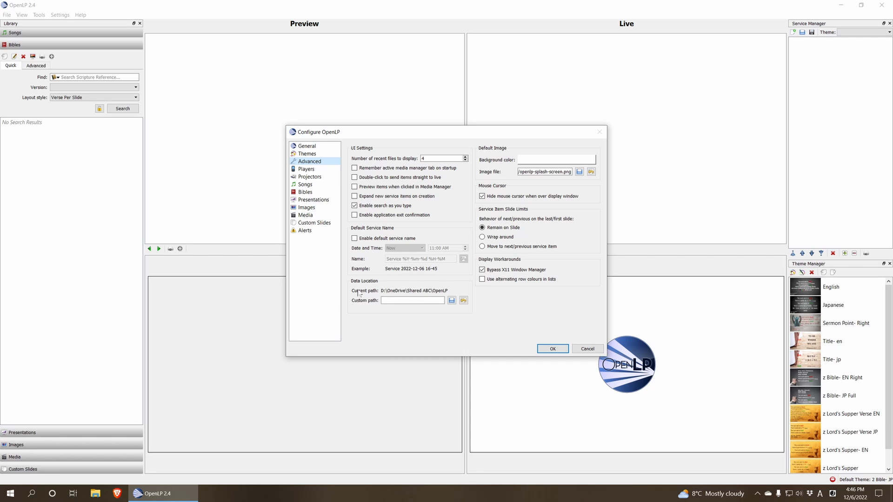
{"action": "left_click", "coordinate": [451, 300]}
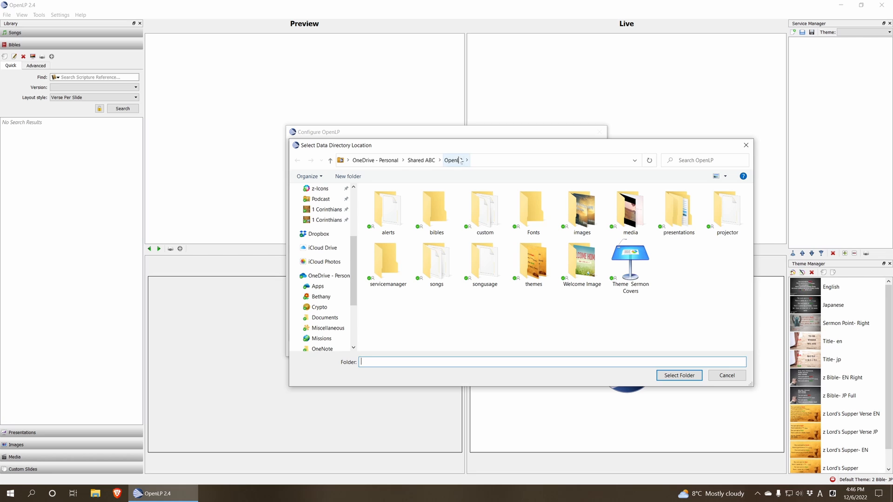
{"action": "left_click", "coordinate": [727, 375]}
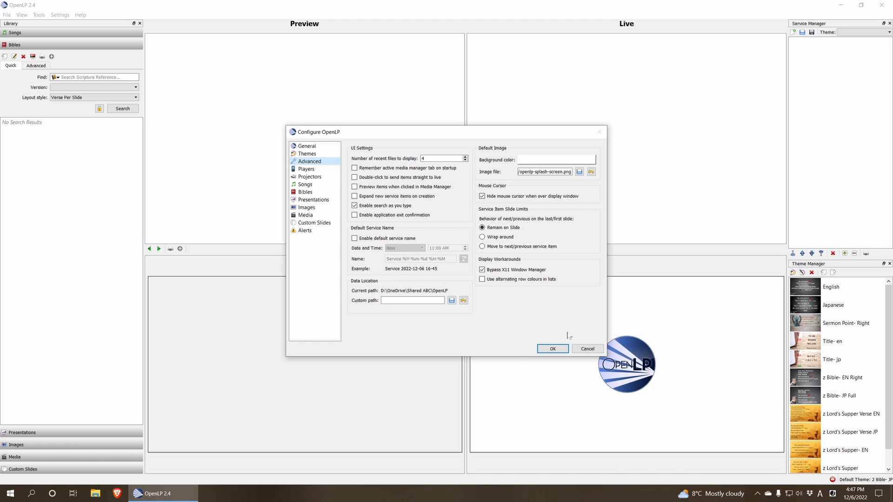
{"action": "left_click", "coordinate": [587, 349]}
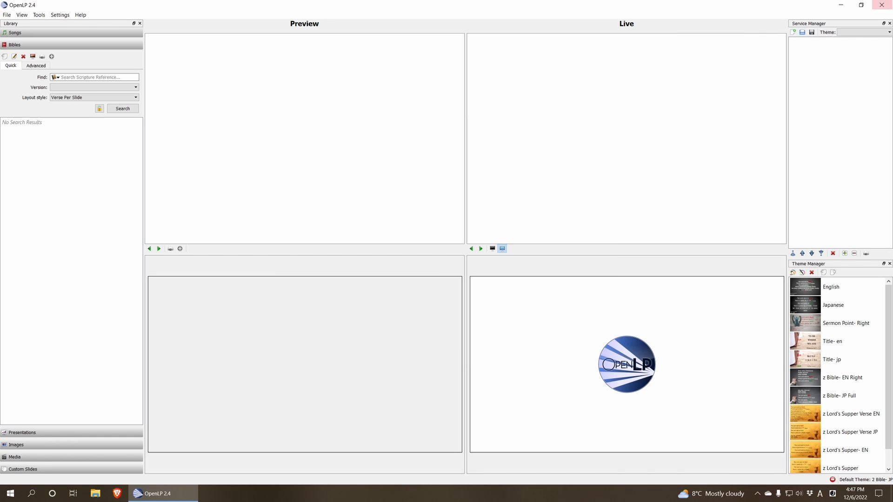
Close OpenLP and open the OpenLP Bibles folder and the OpenLP data folder from the desktop in separate, offset windows.
{"action": "left_click", "coordinate": [885, 9]}
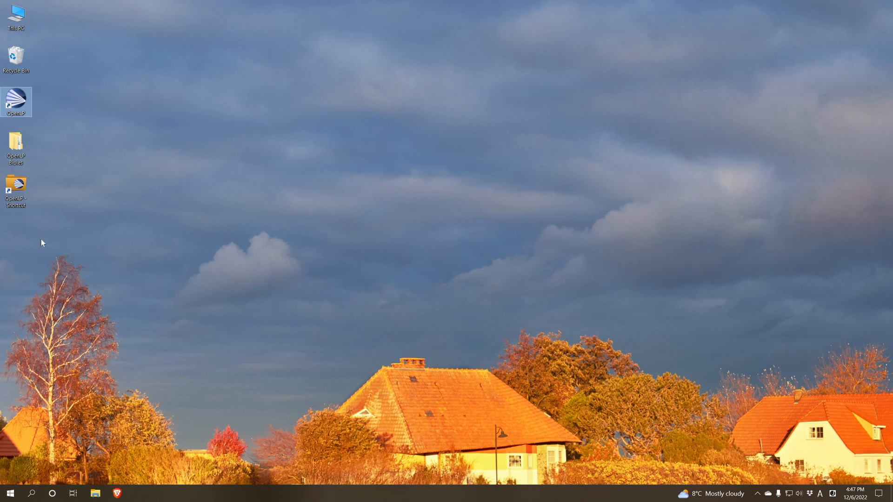
{"action": "left_click", "coordinate": [34, 228]}
{"action": "left_click", "coordinate": [15, 182]}
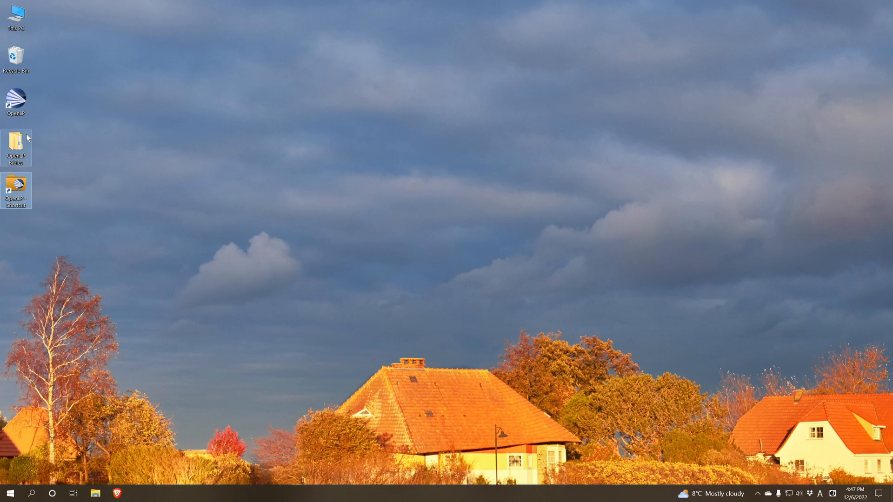
{"action": "double_click", "coordinate": [16, 144]}
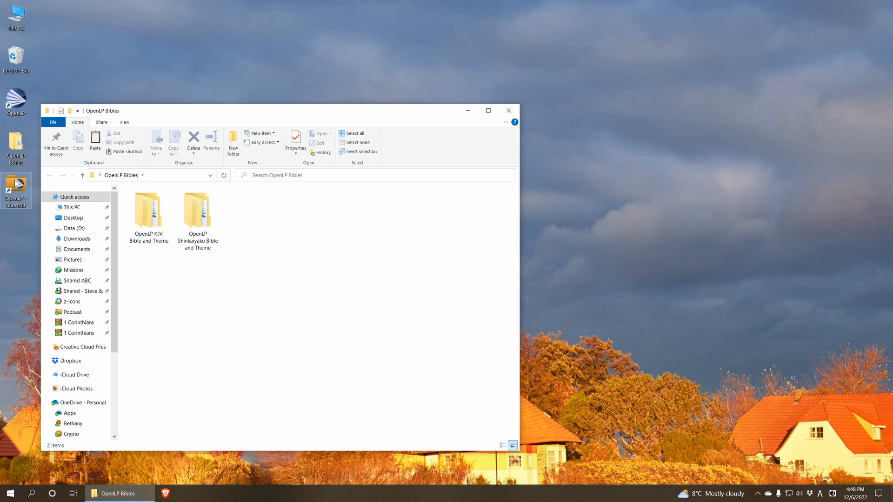
{"action": "double_click", "coordinate": [16, 183]}
{"action": "left_click_drag", "start_coordinate": [255, 120], "coordinate": [526, 35]}
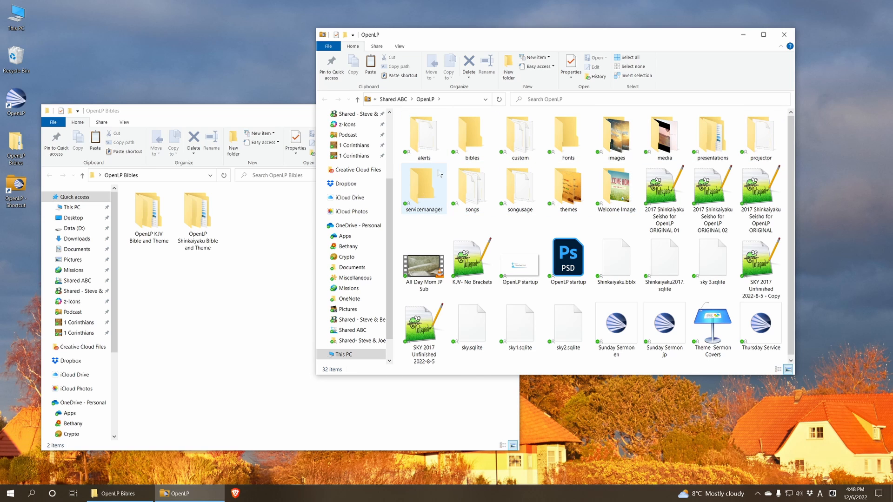
Look inside the bibles subfolder of the OpenLP data folder and return to the parent folder.
{"action": "double_click", "coordinate": [472, 137]}
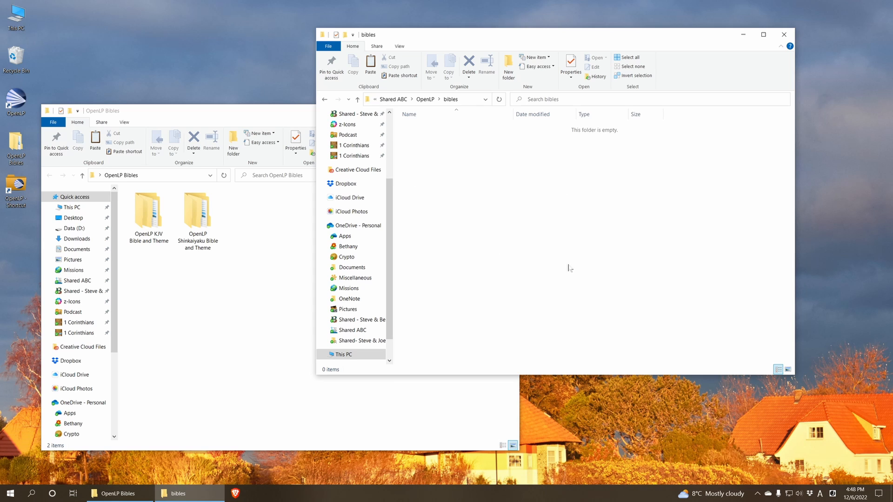
{"action": "left_click", "coordinate": [423, 99]}
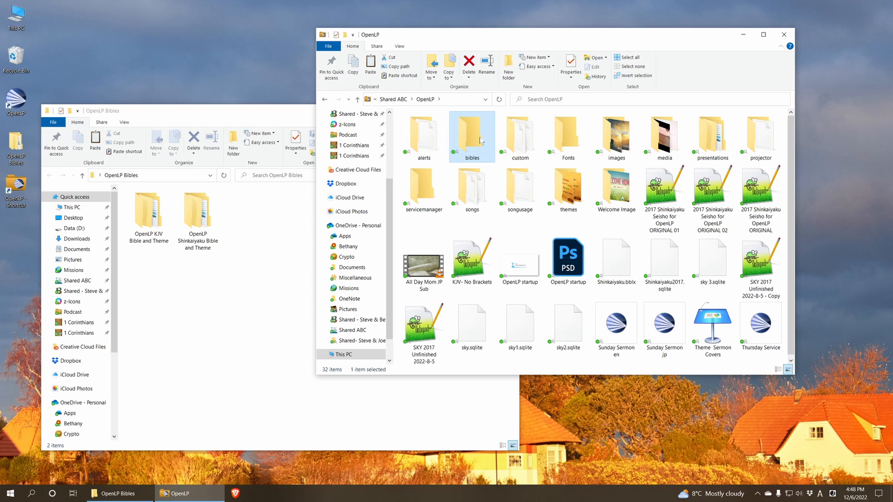
{"action": "left_click", "coordinate": [237, 286]}
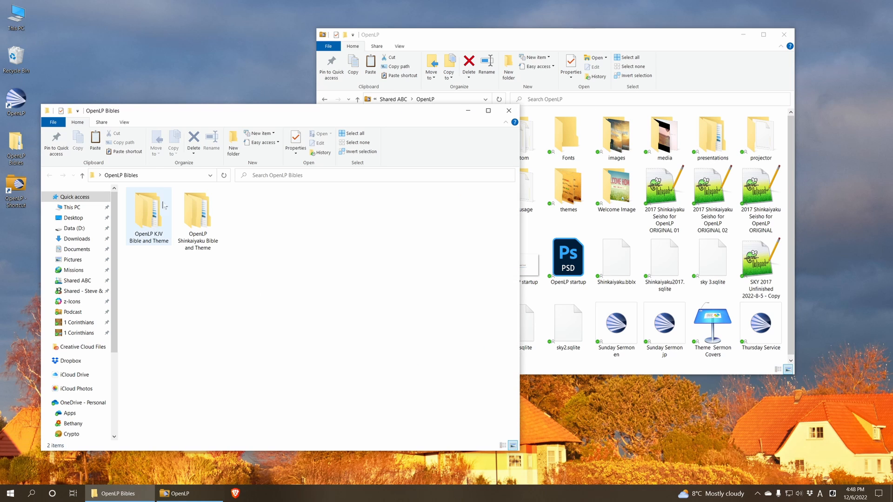
Open the OpenLP KJV Bible and Theme folder and move the OpenLP data folder window farther away from it.
{"action": "double_click", "coordinate": [157, 238]}
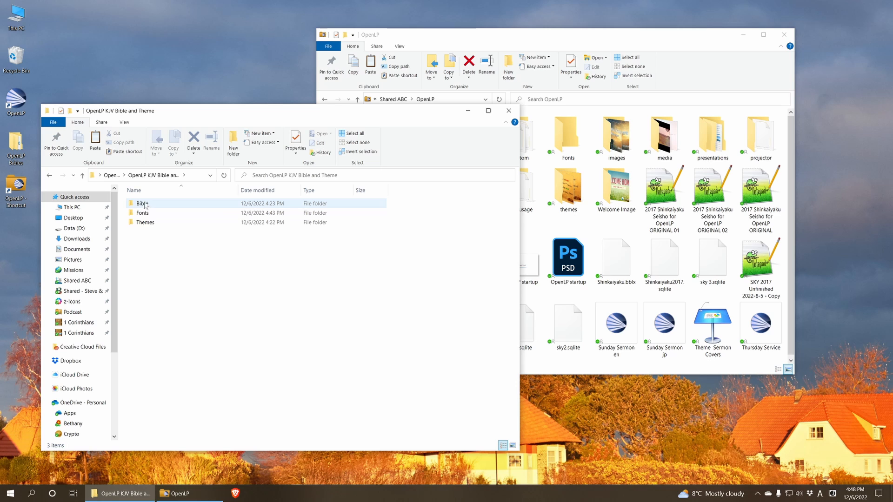
{"action": "mouse_move", "coordinate": [143, 206]}
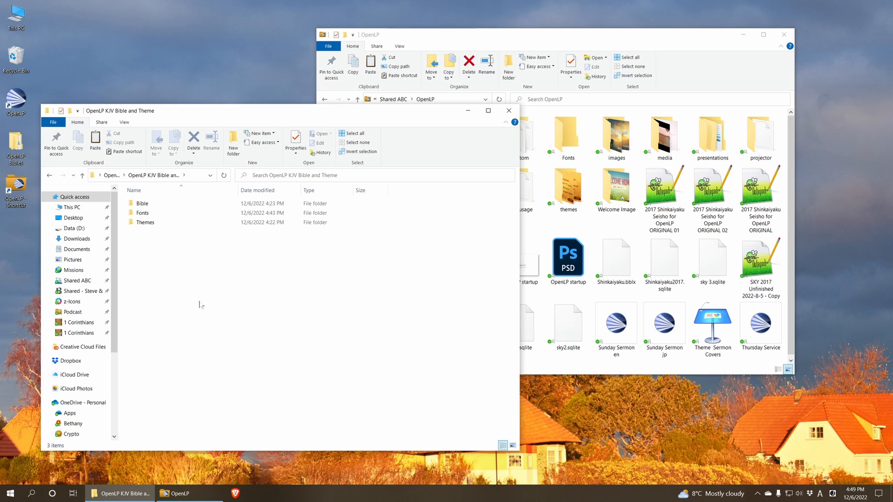
{"action": "left_click", "coordinate": [567, 43]}
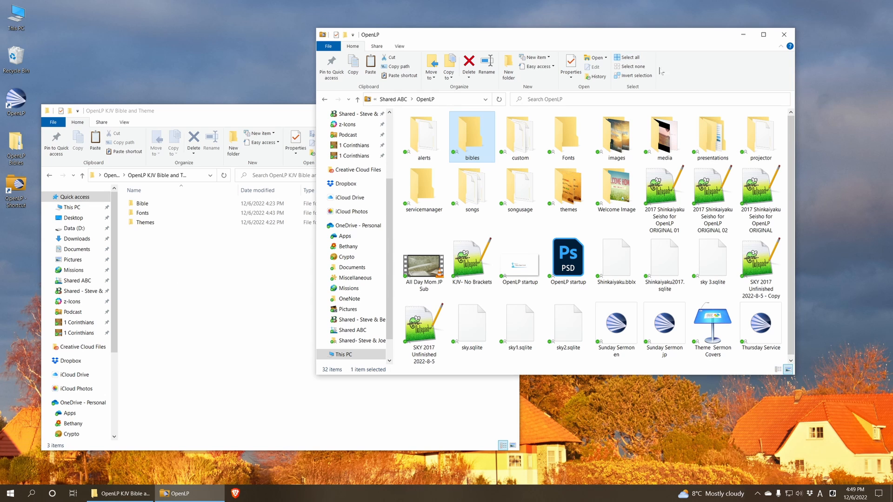
{"action": "left_click_drag", "start_coordinate": [611, 35], "coordinate": [682, 53]}
{"action": "left_click", "coordinate": [167, 242]}
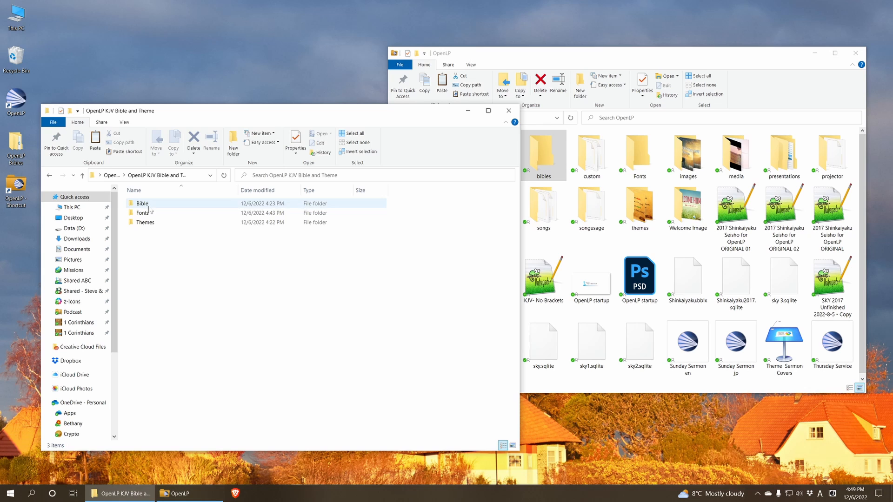
Copy KJV.sqlite from the KJV package's Bible folder into the bibles folder of the OpenLP data folder.
{"action": "double_click", "coordinate": [148, 207]}
{"action": "left_click", "coordinate": [150, 204]}
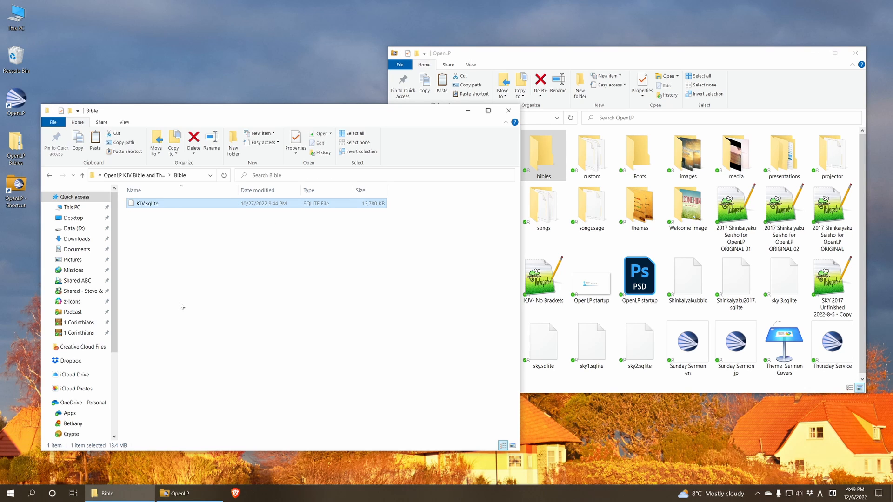
{"action": "left_click", "coordinate": [161, 271]}
{"action": "right_click", "coordinate": [148, 204]}
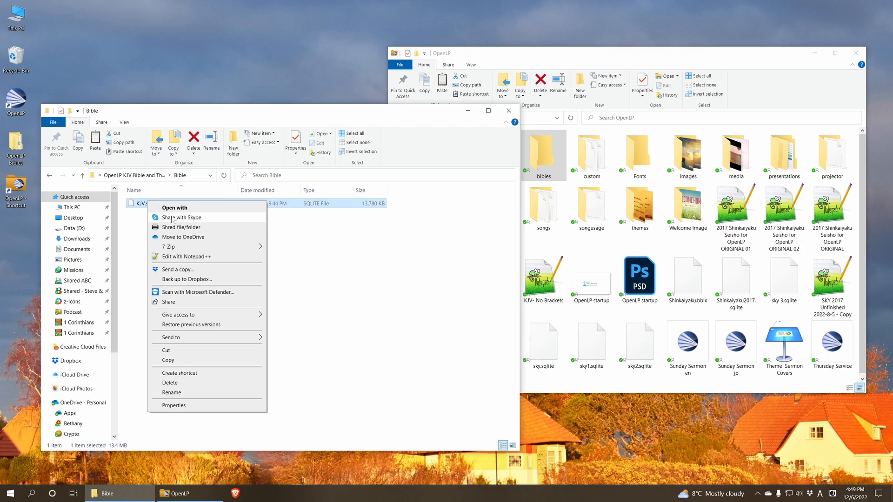
{"action": "left_click", "coordinate": [181, 361]}
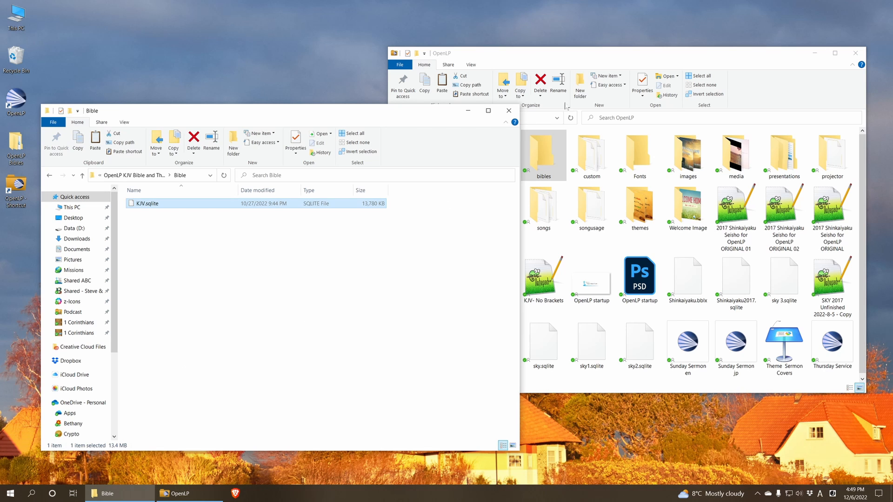
{"action": "left_click", "coordinate": [593, 65]}
{"action": "double_click", "coordinate": [543, 159]}
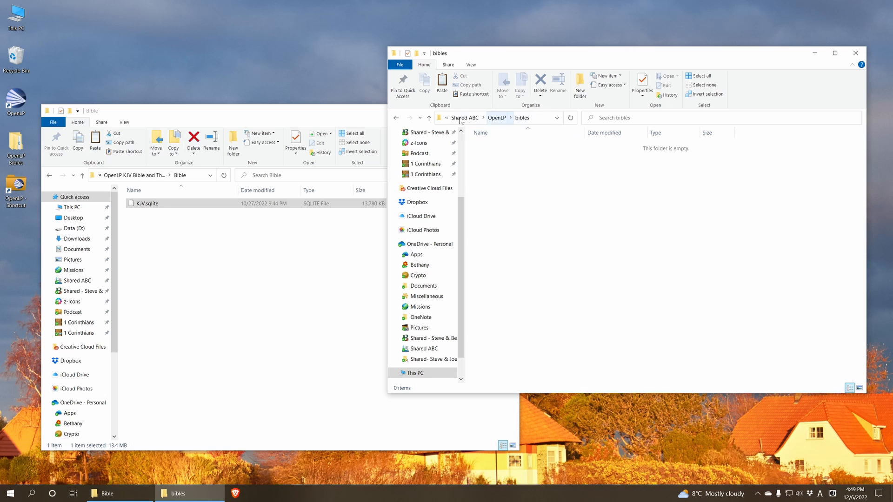
{"action": "right_click", "coordinate": [538, 186]}
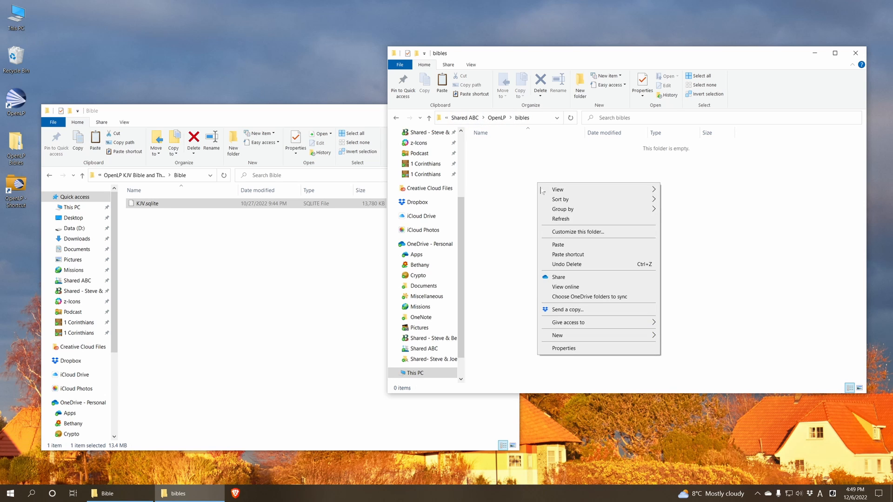
{"action": "left_click", "coordinate": [560, 246]}
Copy the CMG-Sans folder from the KJV package's Fonts folder into the Fonts folder of the OpenLP data folder.
{"action": "left_click", "coordinate": [235, 274]}
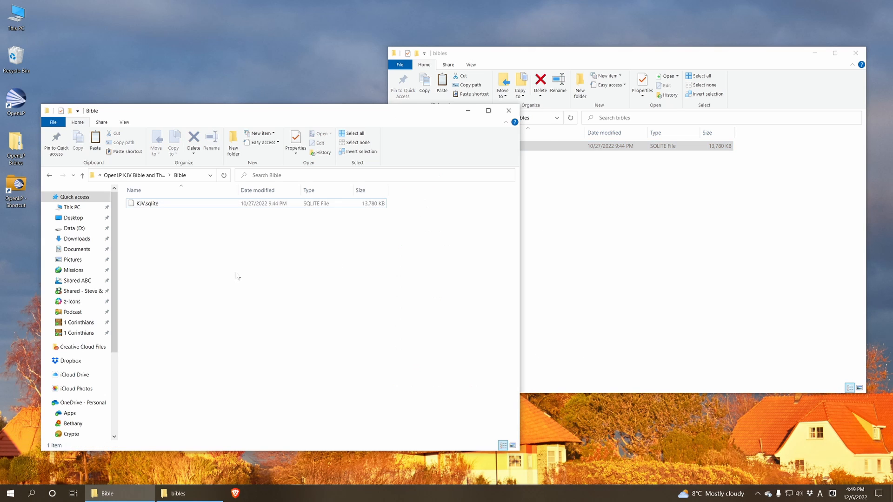
{"action": "key", "text": "alt+Left"}
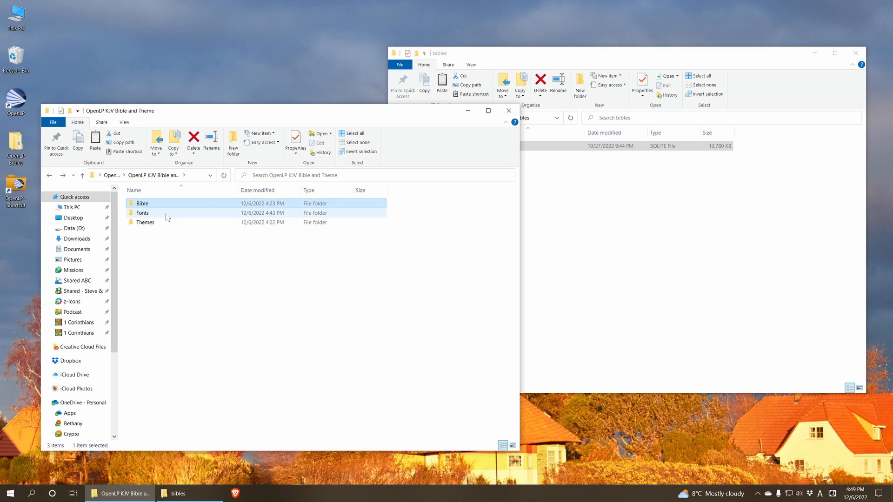
{"action": "double_click", "coordinate": [167, 213]}
{"action": "left_click", "coordinate": [150, 206]}
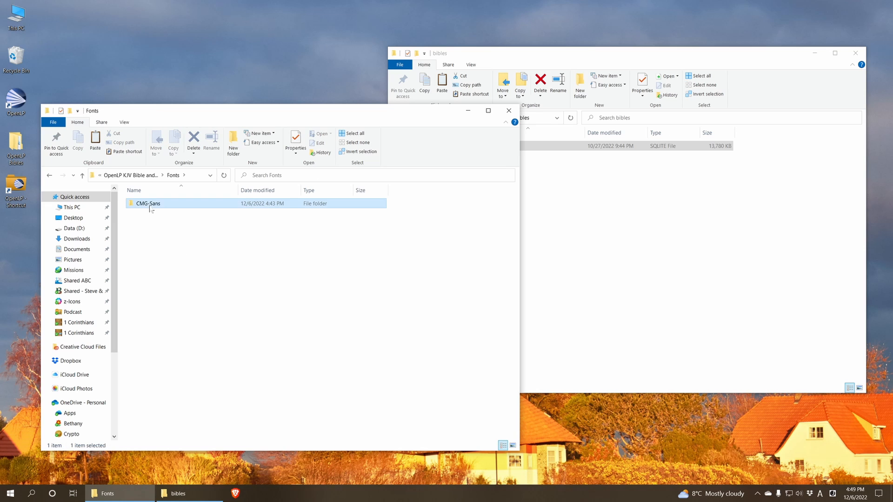
{"action": "left_click", "coordinate": [190, 292]}
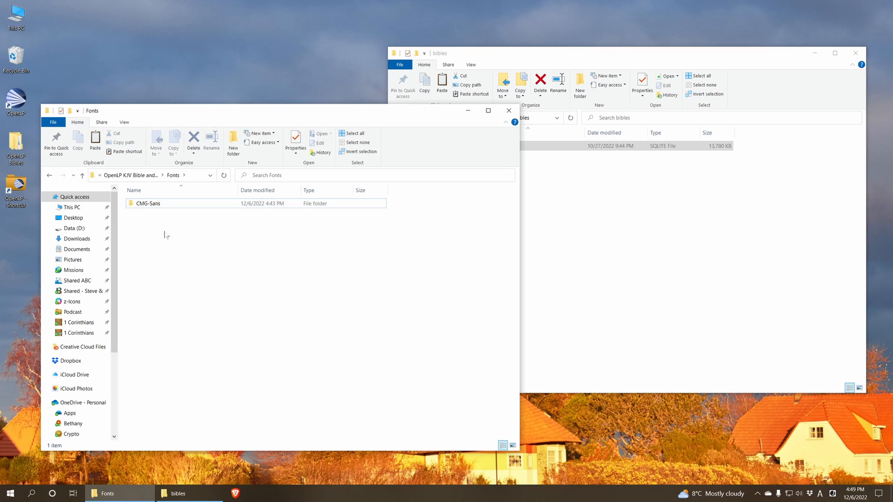
{"action": "left_click", "coordinate": [166, 206]}
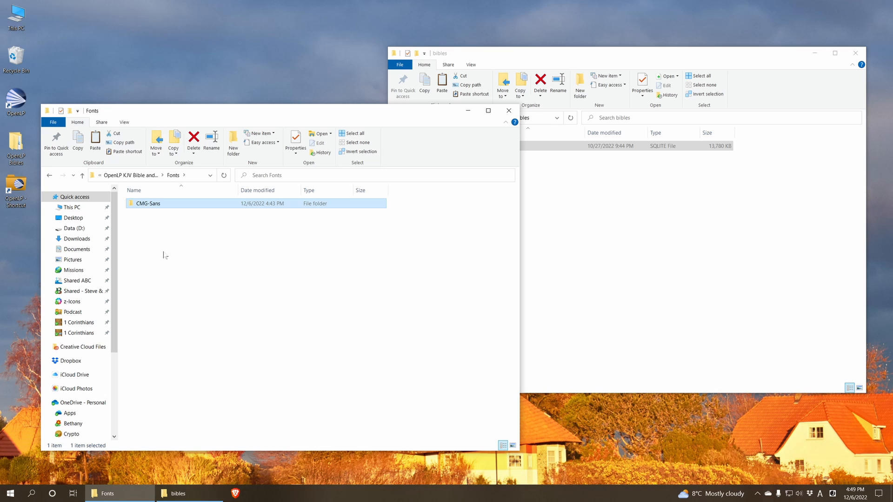
{"action": "right_click", "coordinate": [176, 205]}
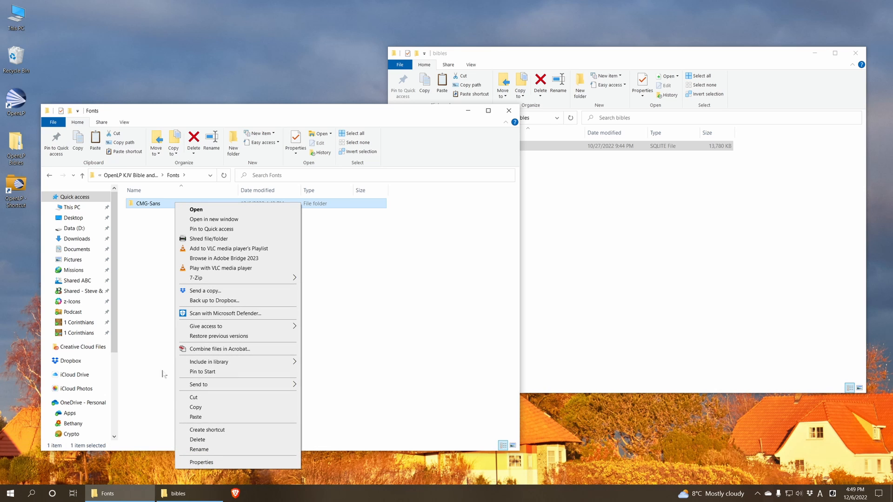
{"action": "left_click", "coordinate": [233, 408]}
{"action": "left_click", "coordinate": [565, 221]}
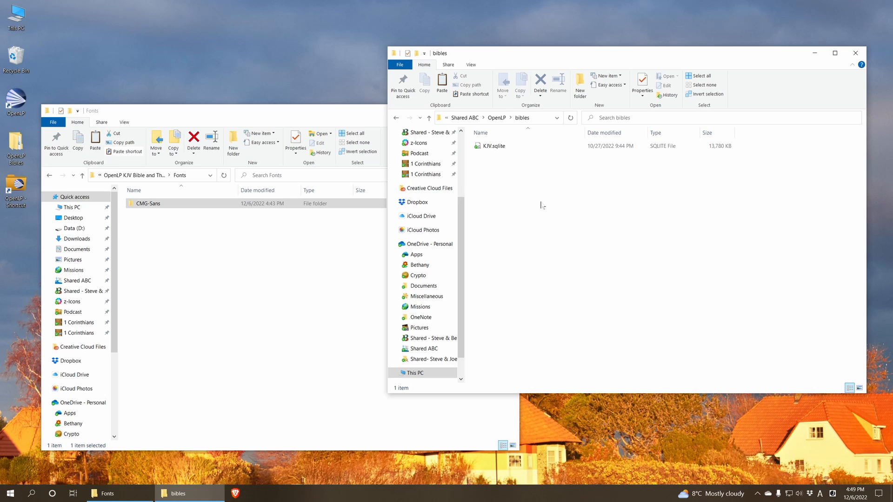
{"action": "key", "text": "BackSpace"}
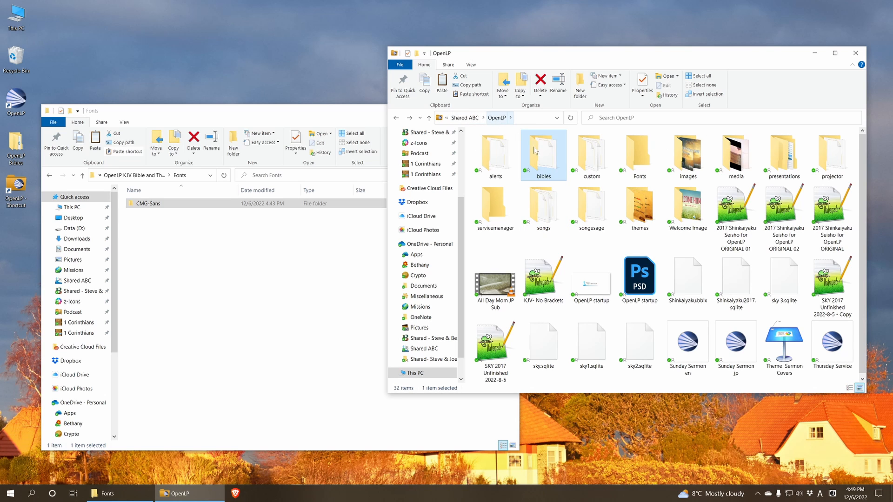
{"action": "double_click", "coordinate": [640, 158]}
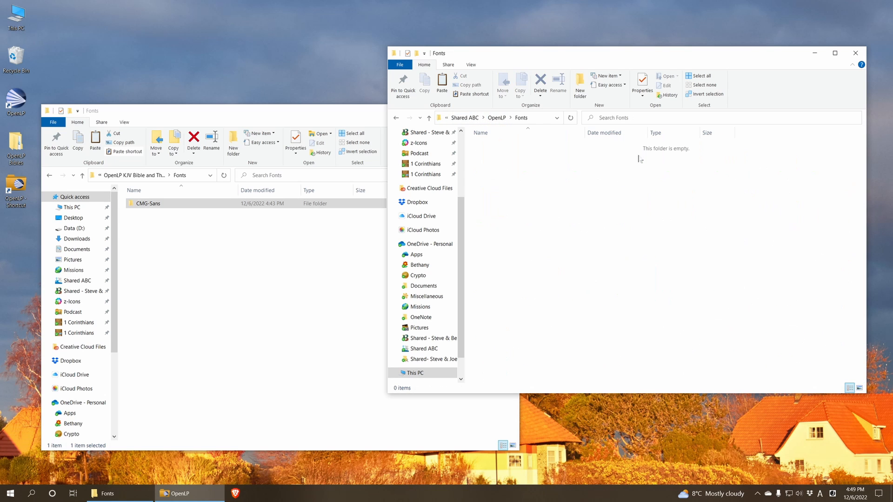
{"action": "right_click", "coordinate": [548, 182]}
{"action": "left_click", "coordinate": [578, 236]}
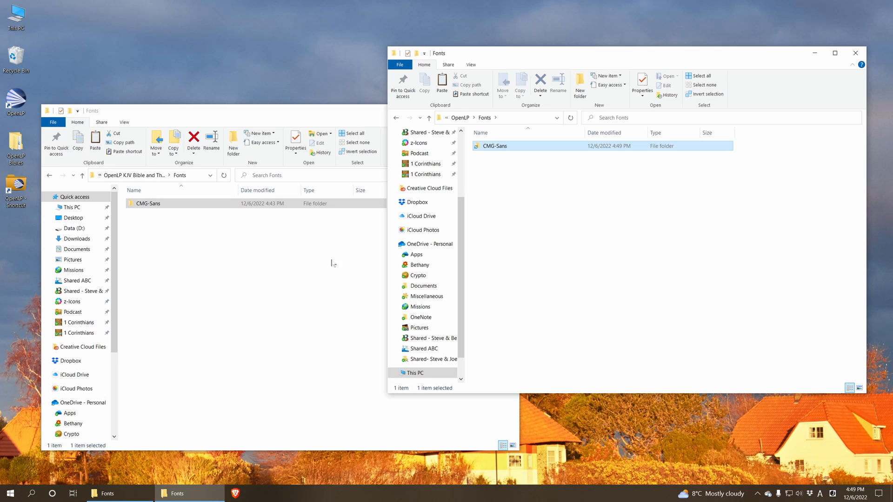
Copy the 1 Bible- EN folder and image from the KJV package's Themes folder into the themes folder of the OpenLP data folder.
{"action": "left_click", "coordinate": [195, 302]}
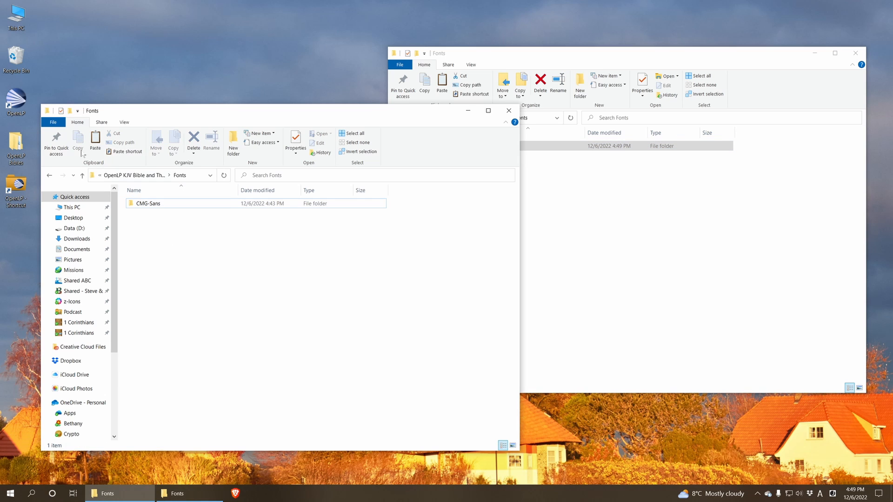
{"action": "left_click", "coordinate": [51, 175]}
{"action": "double_click", "coordinate": [159, 224]}
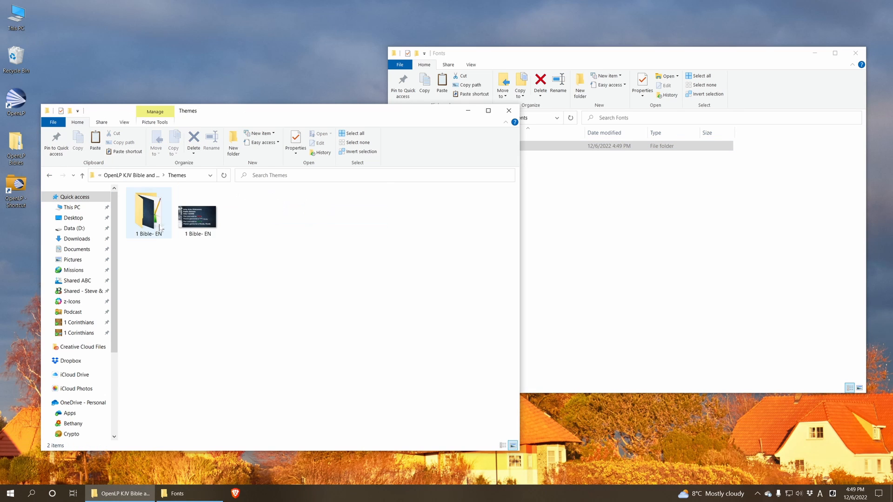
{"action": "left_click_drag", "start_coordinate": [255, 288], "coordinate": [129, 195]}
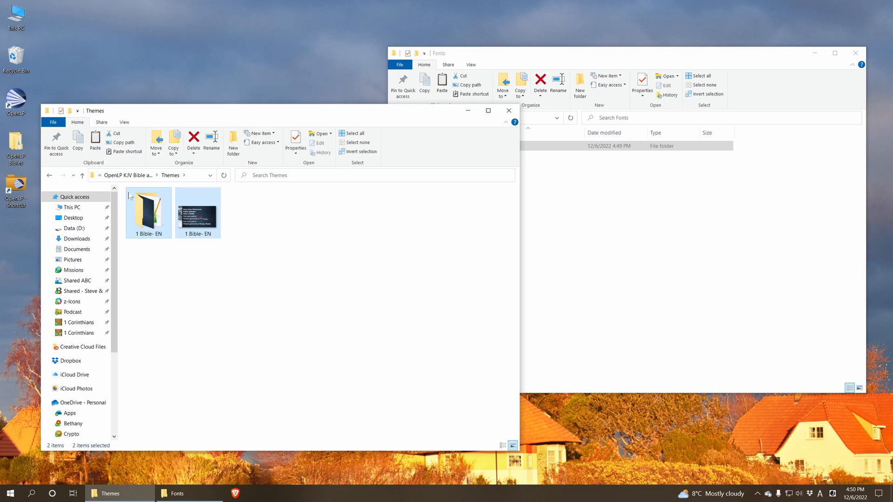
{"action": "right_click", "coordinate": [201, 215]}
{"action": "mouse_move", "coordinate": [242, 411]}
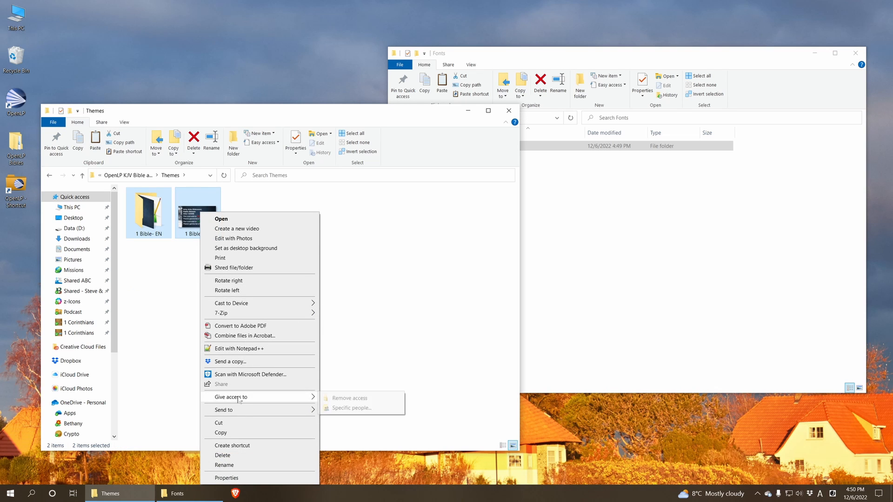
{"action": "left_click", "coordinate": [221, 432]}
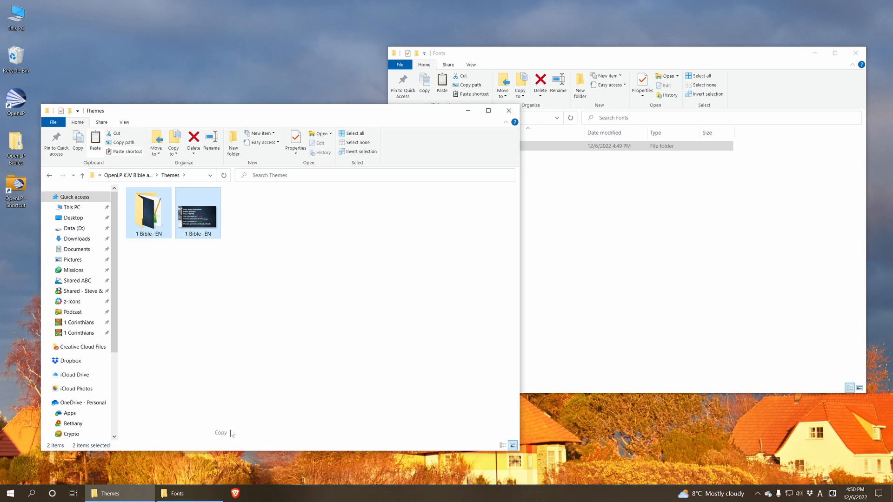
{"action": "left_click", "coordinate": [607, 259]}
{"action": "left_click", "coordinate": [396, 118]}
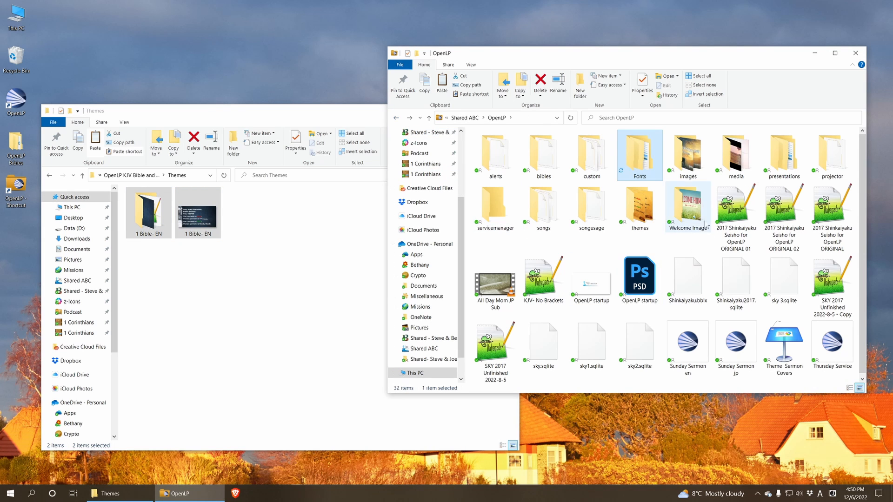
{"action": "left_click", "coordinate": [639, 204]}
{"action": "double_click", "coordinate": [638, 204]}
{"action": "right_click", "coordinate": [764, 164]}
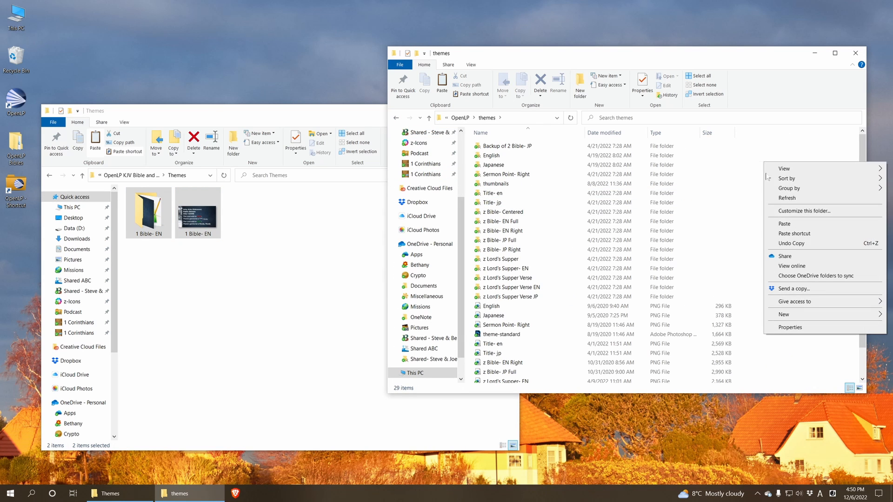
{"action": "left_click", "coordinate": [784, 223]}
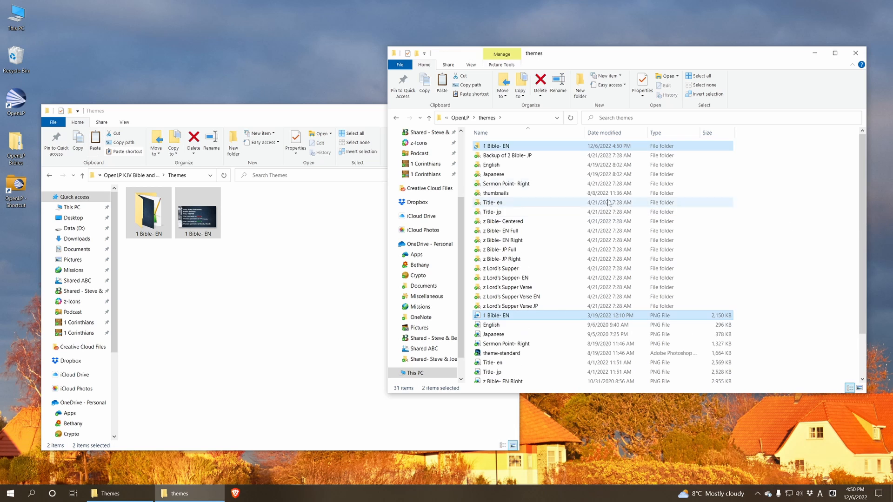
Look inside the copied 1 Bible- EN theme folder, then return both windows to their parent folders.
{"action": "left_click", "coordinate": [510, 149]}
{"action": "double_click", "coordinate": [510, 148]}
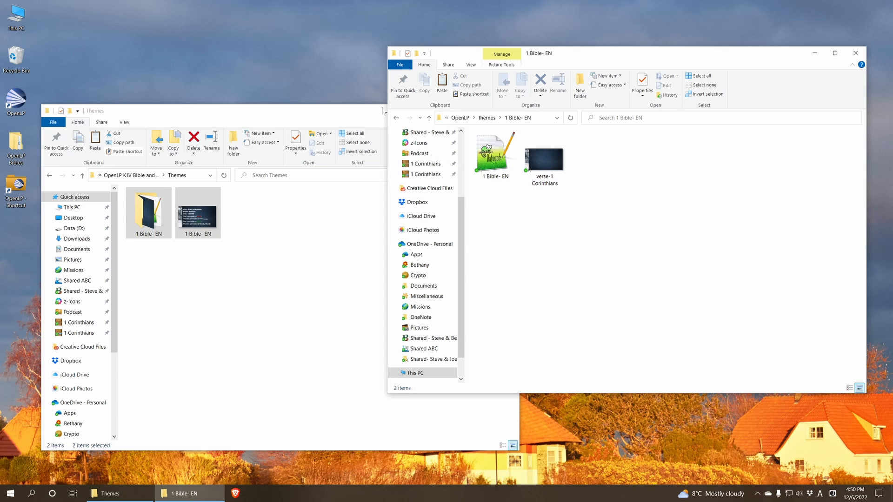
{"action": "left_click", "coordinate": [395, 118]}
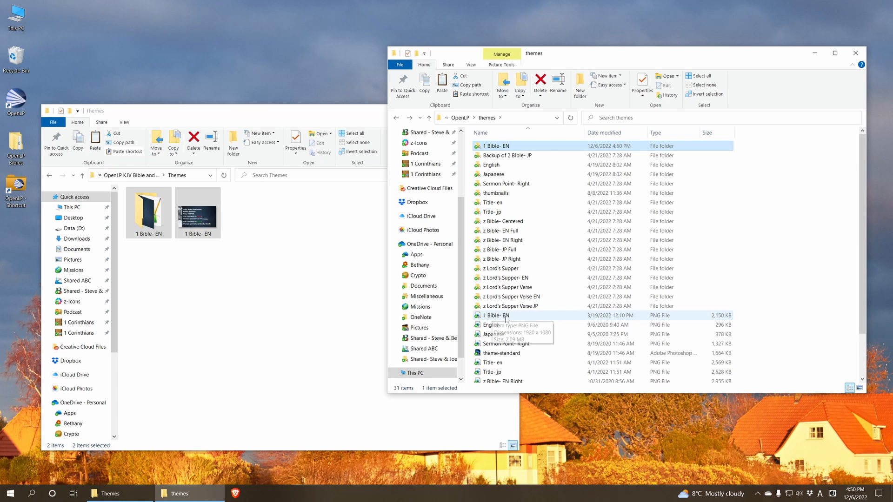
{"action": "left_click", "coordinate": [227, 283]}
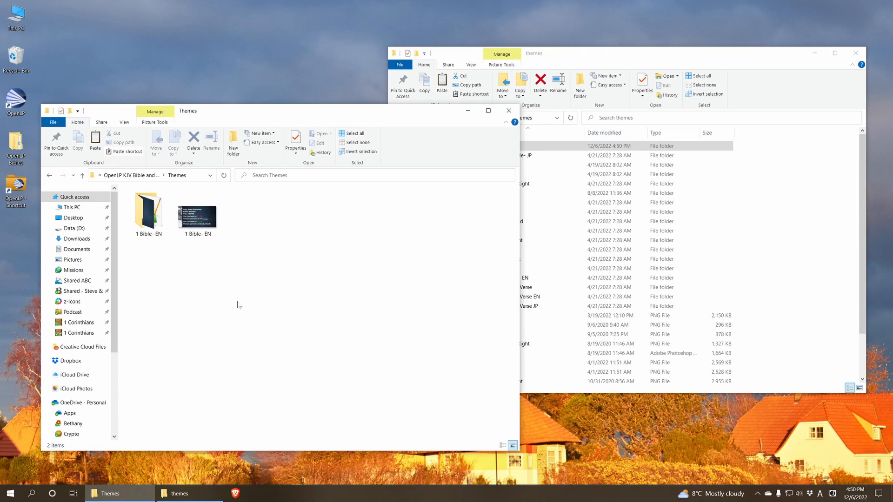
{"action": "key", "text": "BackSpace"}
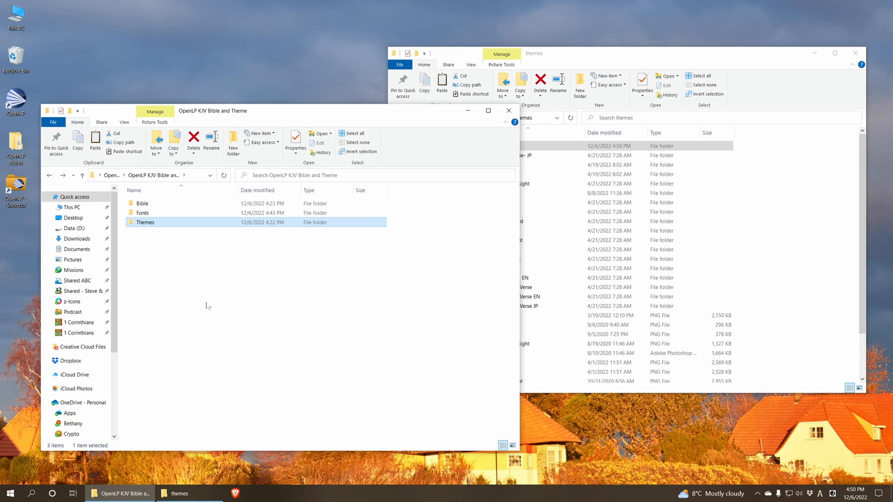
Start OpenLP and switch the live output to show the desktop.
{"action": "double_click", "coordinate": [10, 116]}
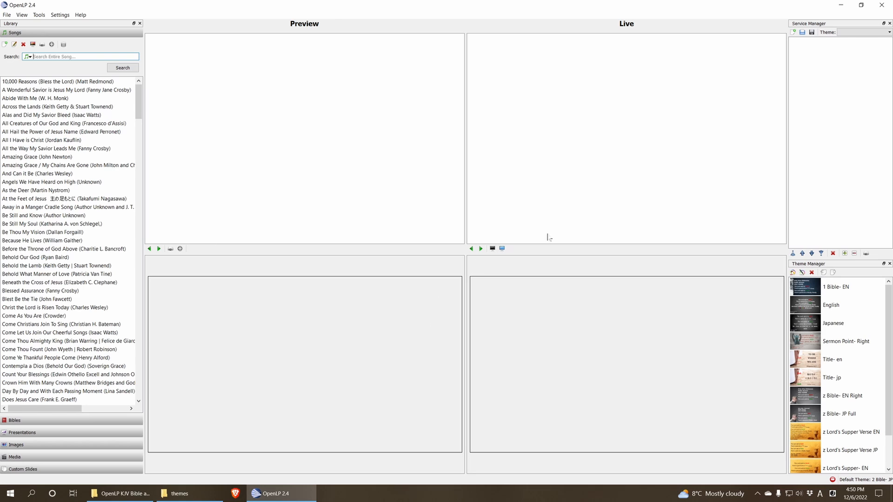
{"action": "left_click", "coordinate": [501, 248]}
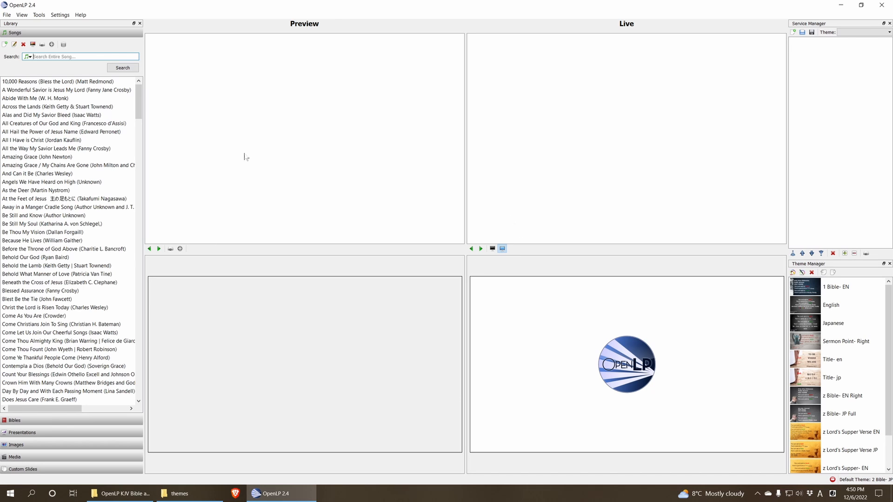
Open the Bibles library and set the unnamed Bible's version name to KJV.
{"action": "left_click", "coordinate": [63, 420]}
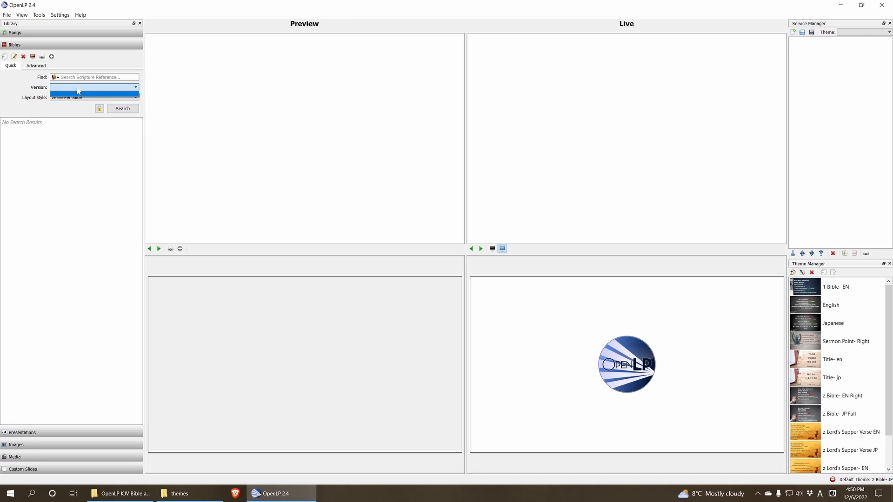
{"action": "left_click", "coordinate": [15, 56]}
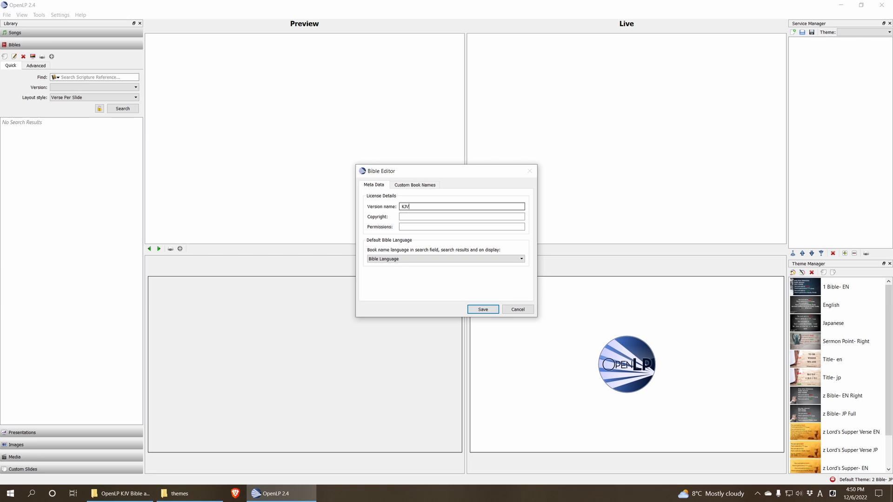
{"action": "key", "text": "Return"}
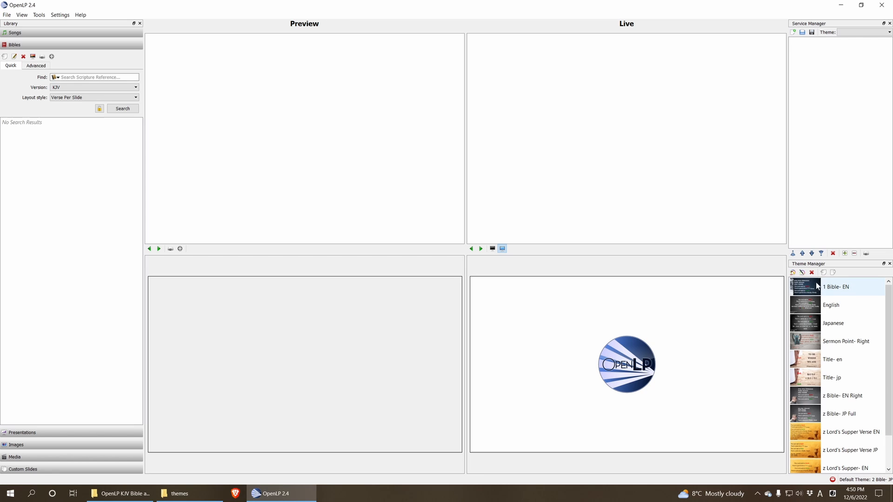
Search the KJV Bible for Genesis 1 and preview Genesis 1:1.
{"action": "left_click", "coordinate": [95, 77]}
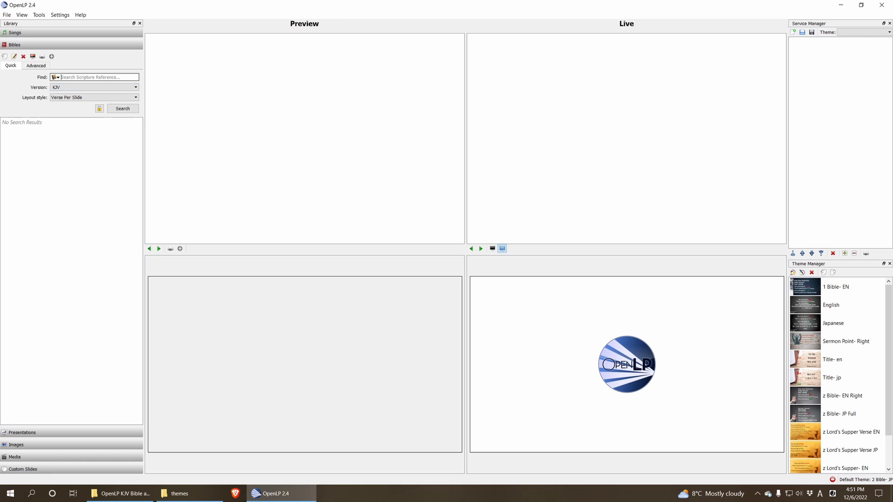
{"action": "type", "text": "Gene"}
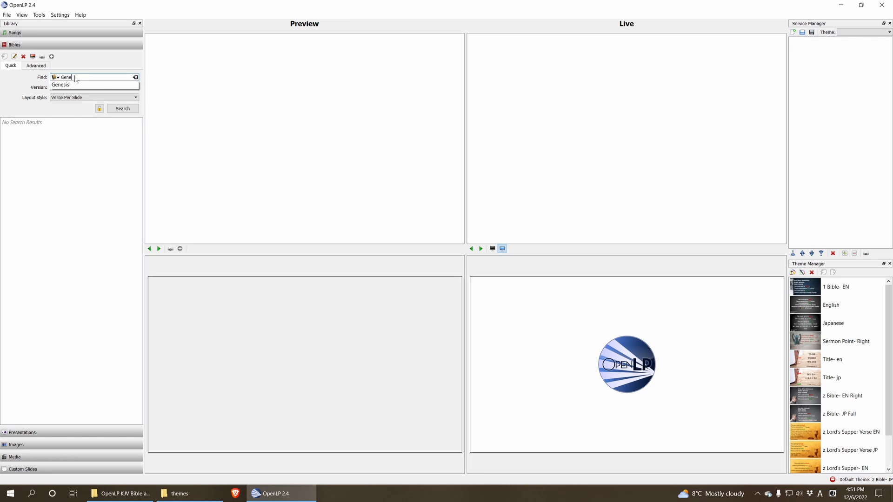
{"action": "type", "text": "sis"}
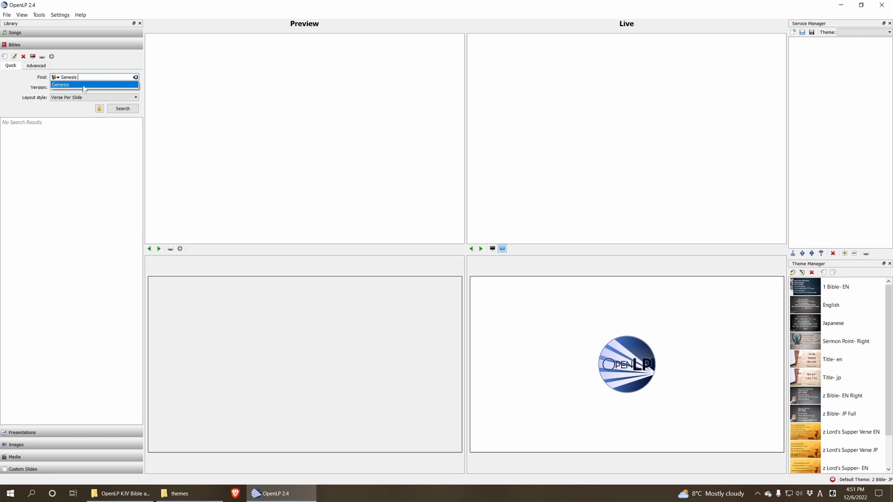
{"action": "type", "text": " 1"}
{"action": "key", "text": "Return"}
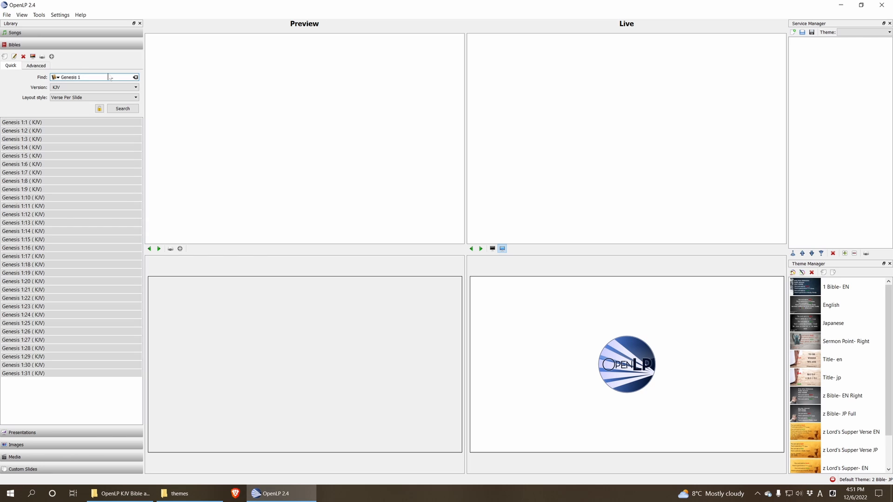
{"action": "double_click", "coordinate": [60, 122]}
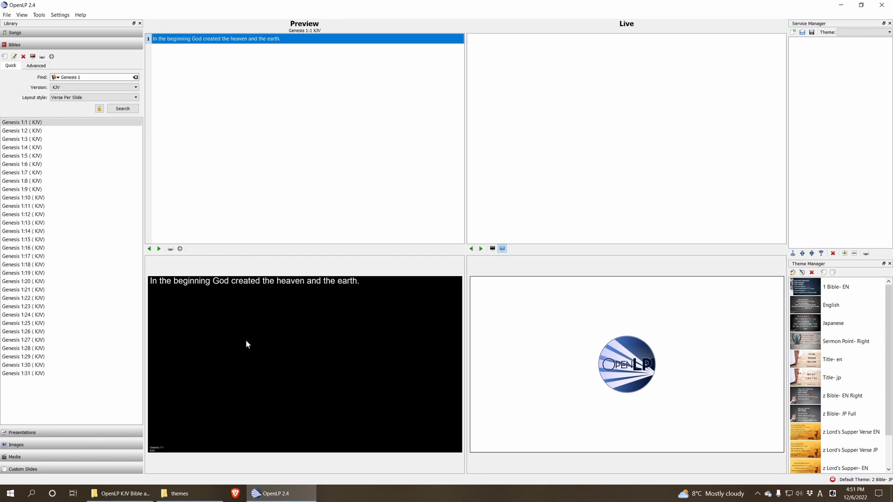
Set the Bible theme to 1 Bible- EN in OpenLP's Bibles configuration and apply it.
{"action": "left_click", "coordinate": [60, 17]}
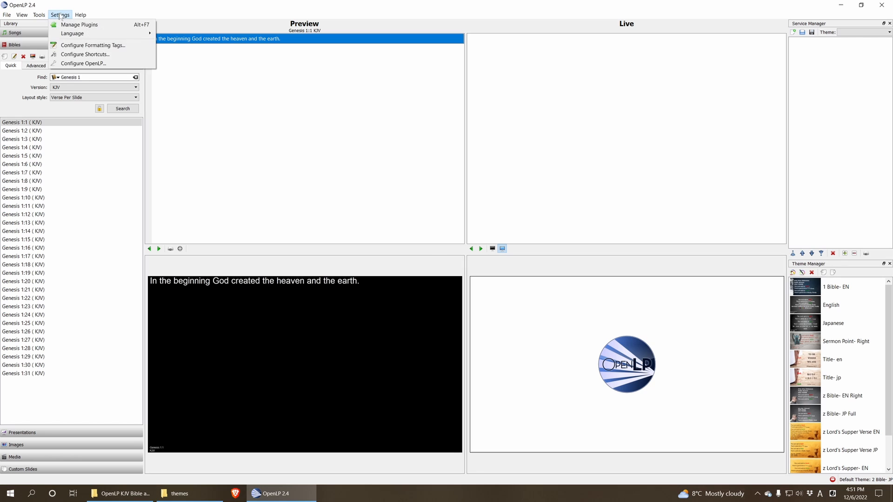
{"action": "left_click", "coordinate": [89, 63]}
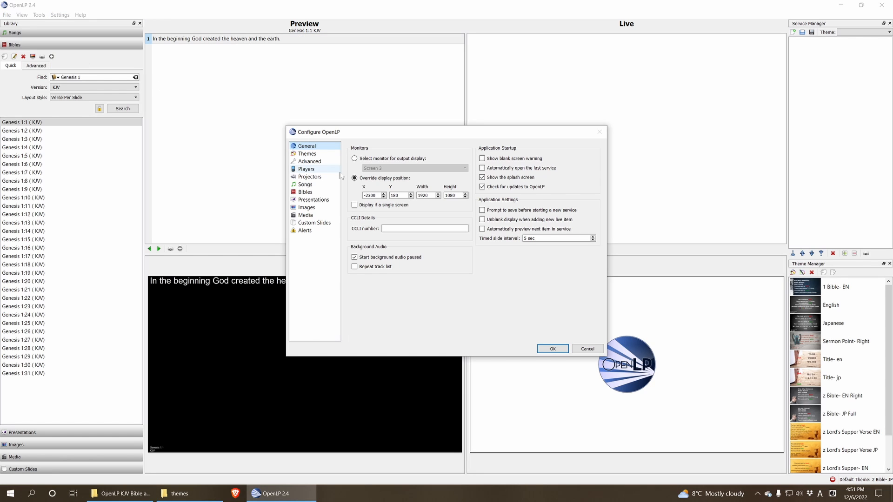
{"action": "left_click", "coordinate": [321, 193]}
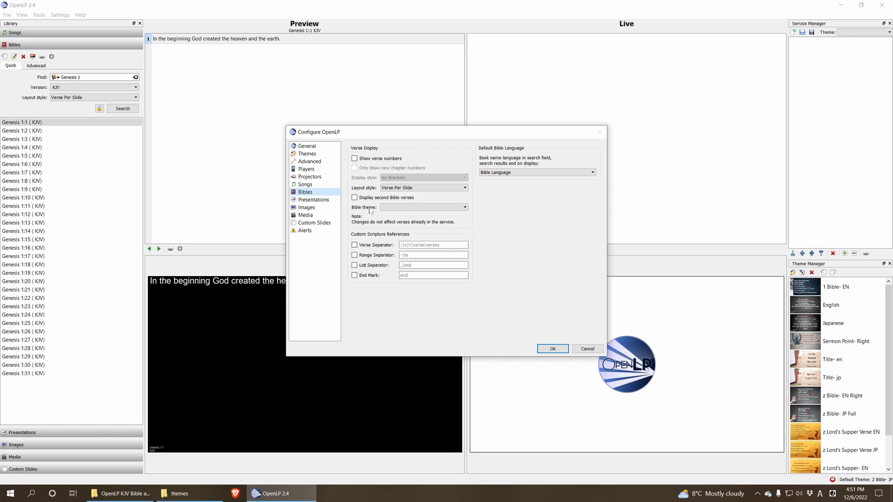
{"action": "left_click", "coordinate": [405, 207]}
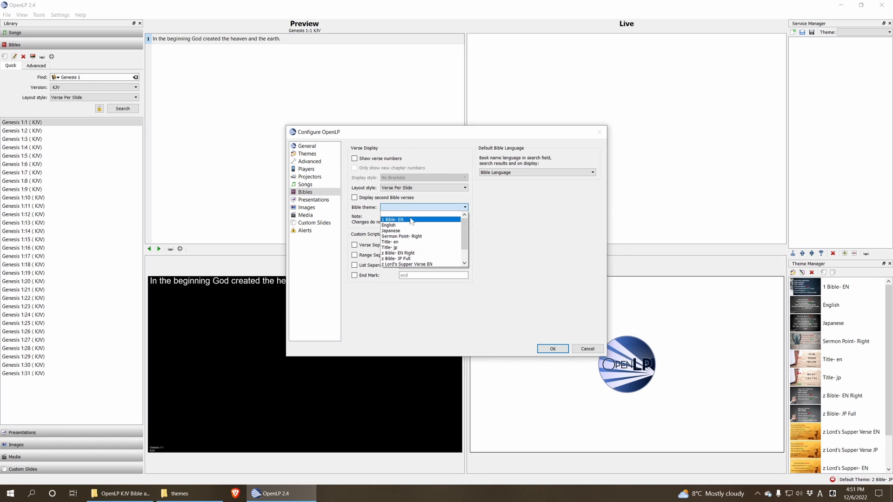
{"action": "left_click", "coordinate": [412, 220]}
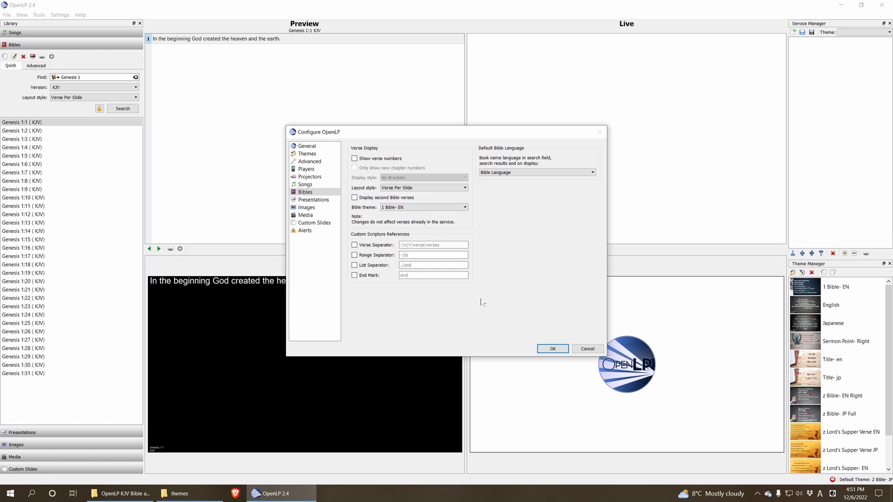
{"action": "left_click", "coordinate": [552, 350]}
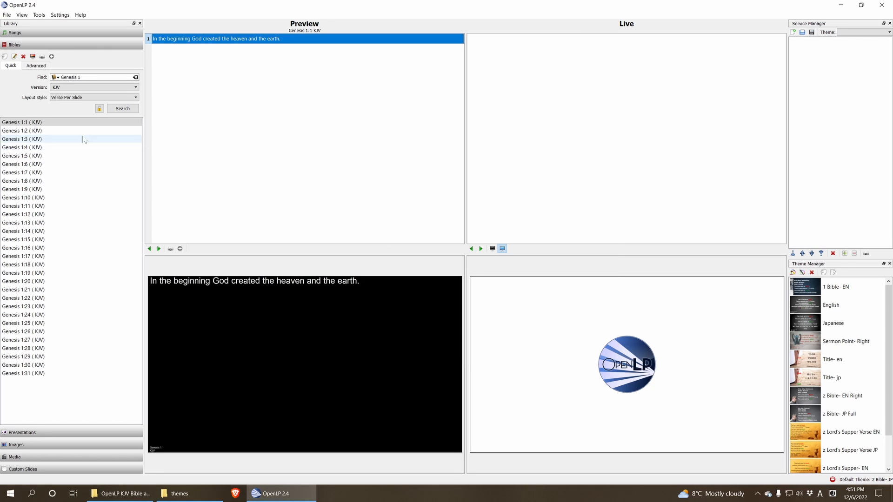
Repeat the Genesis 1 search and preview Genesis 1:1 with the newly chosen Bible theme.
{"action": "left_click", "coordinate": [119, 77]}
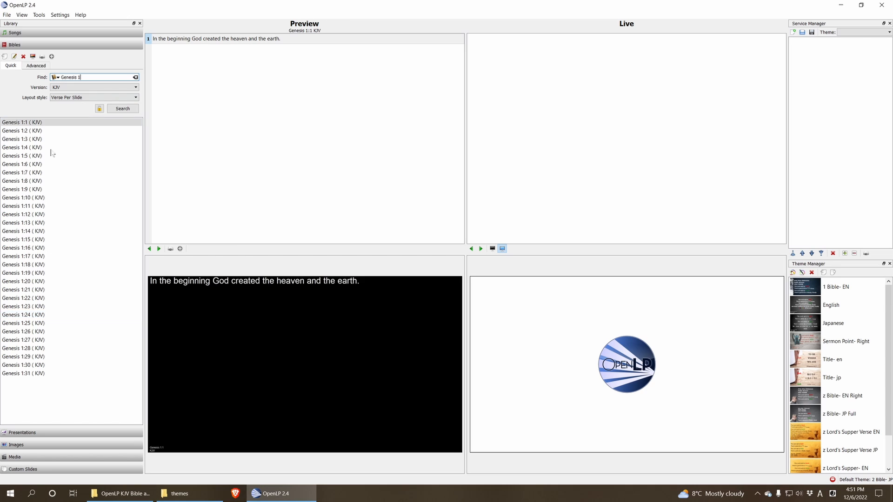
{"action": "key", "text": "ctrl+a"}
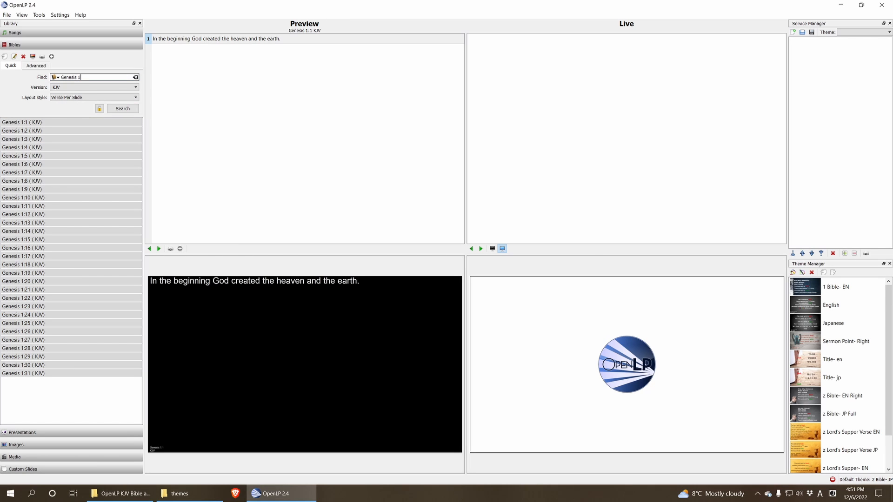
{"action": "left_click", "coordinate": [74, 124]}
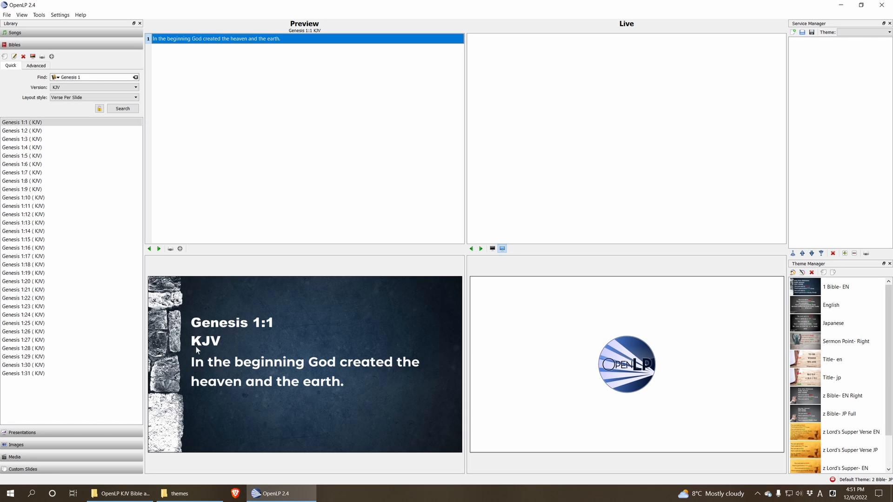
Edit the KJV Bible's metadata to blank out its version name and save the change.
{"action": "left_click", "coordinate": [72, 87]}
{"action": "left_click", "coordinate": [73, 88]}
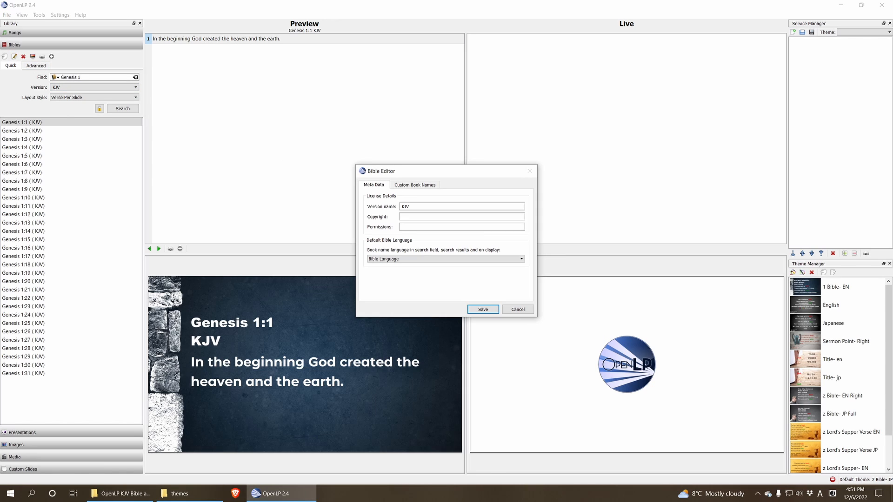
{"action": "double_click", "coordinate": [405, 206]}
{"action": "left_click", "coordinate": [483, 309]}
Rerun the Genesis 1 search with the blank version name and preview Genesis 1:1 again.
{"action": "left_click", "coordinate": [80, 77]}
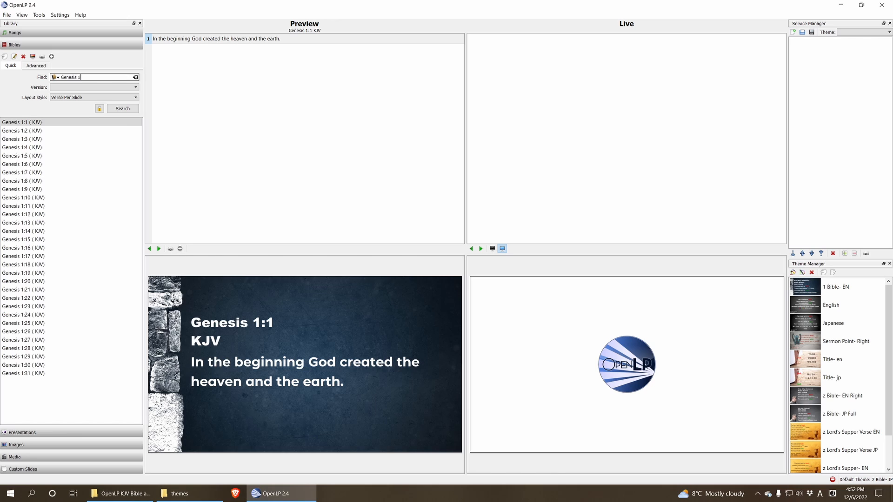
{"action": "key", "text": "Return"}
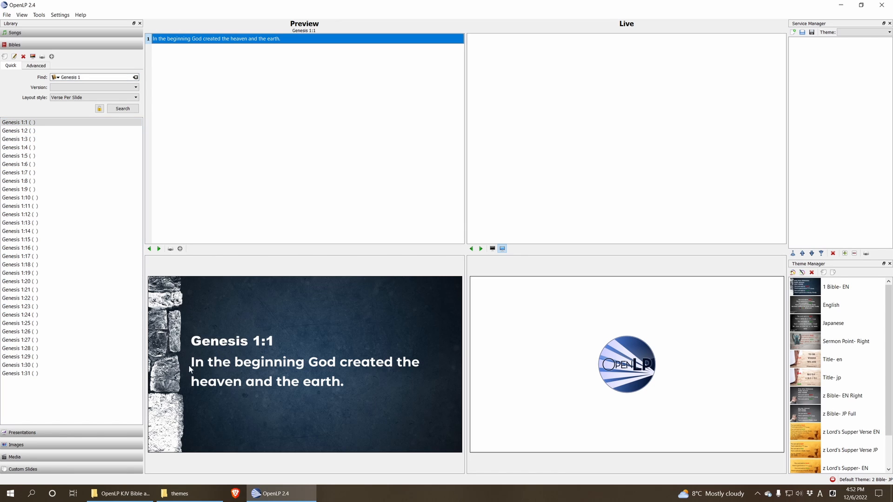
{"action": "left_click", "coordinate": [14, 165]}
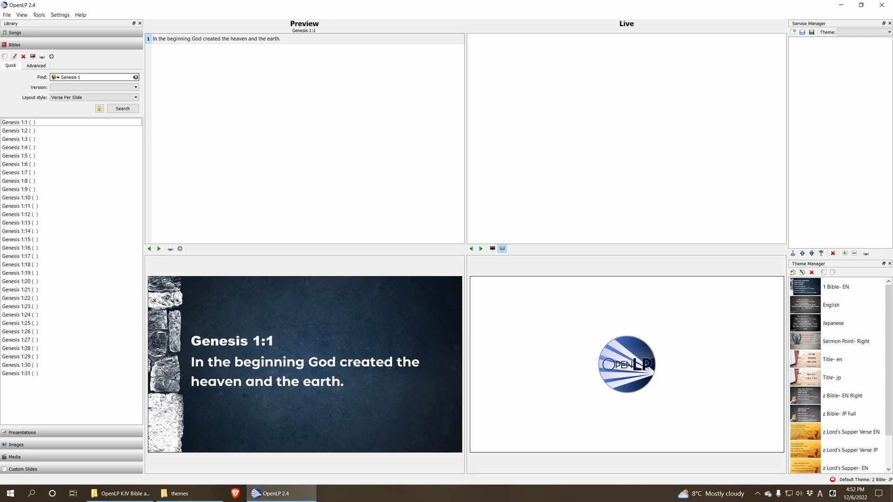
Search the KJV Bible for John 1 and preview John 1:1.
{"action": "left_click", "coordinate": [136, 77]}
{"action": "type", "text": "j"}
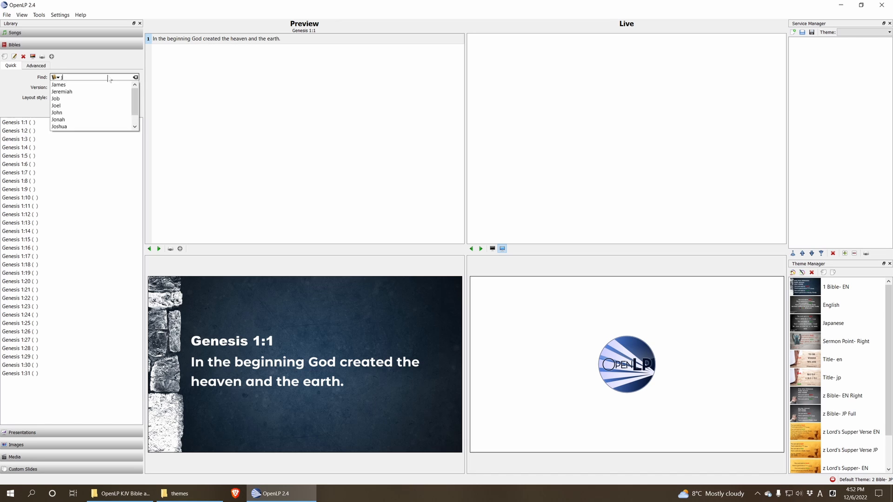
{"action": "type", "text": "ohn 1"}
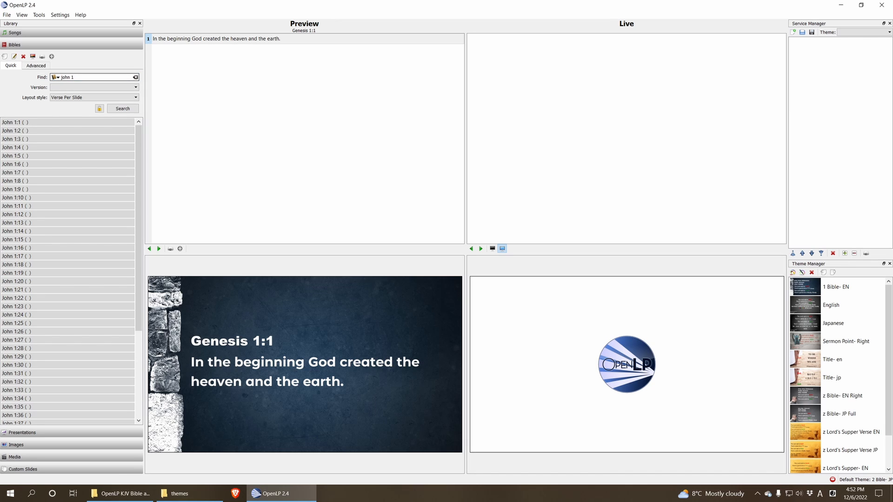
{"action": "left_click", "coordinate": [70, 123]}
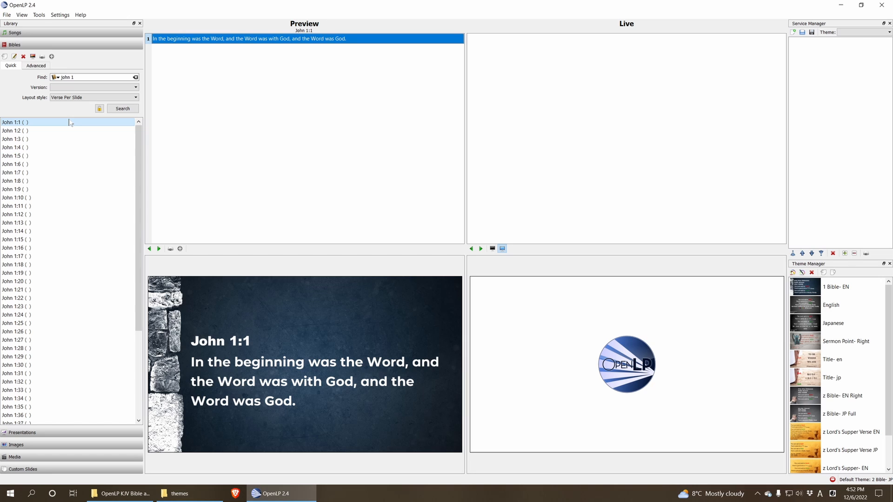
Add John 1:1-16 to the service as one item and show it live.
{"action": "left_click_drag", "start_coordinate": [69, 122], "coordinate": [68, 248]}
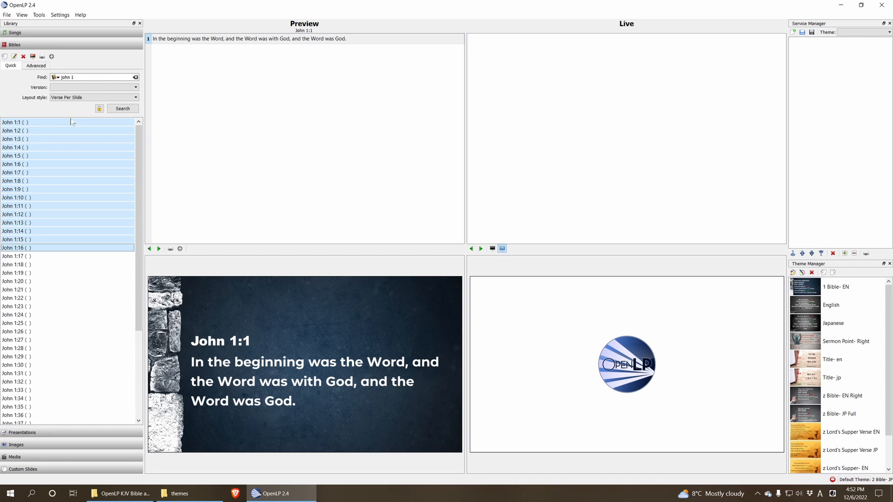
{"action": "left_click_drag", "start_coordinate": [71, 122], "coordinate": [837, 93]}
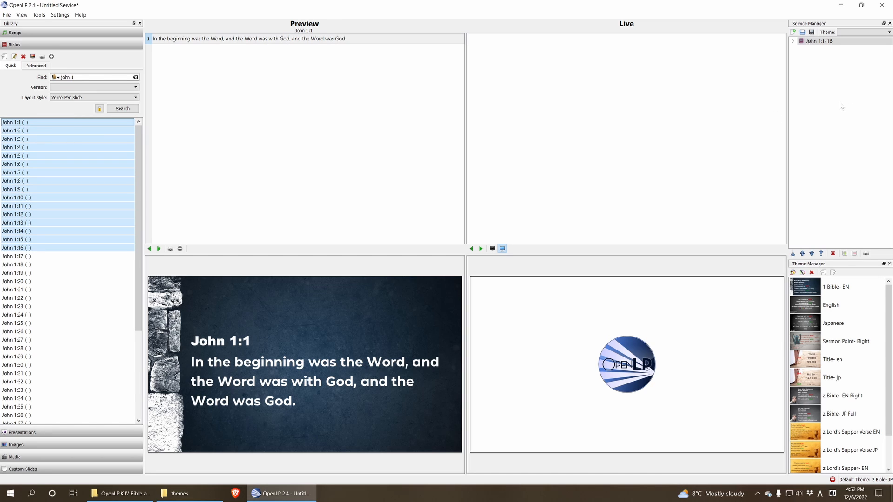
{"action": "double_click", "coordinate": [821, 42]}
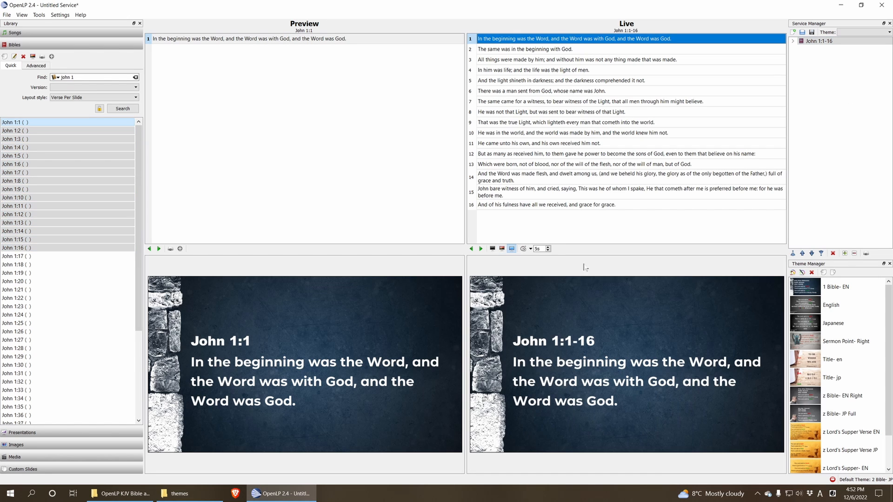
Step the live John passage through verses 2, 3 and 4.
{"action": "left_click", "coordinate": [590, 50]}
{"action": "left_click", "coordinate": [599, 60]}
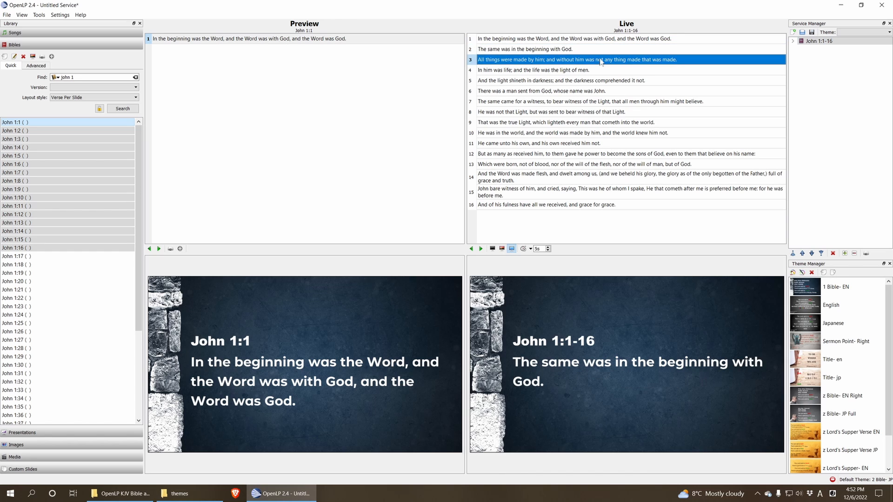
{"action": "left_click", "coordinate": [605, 70]}
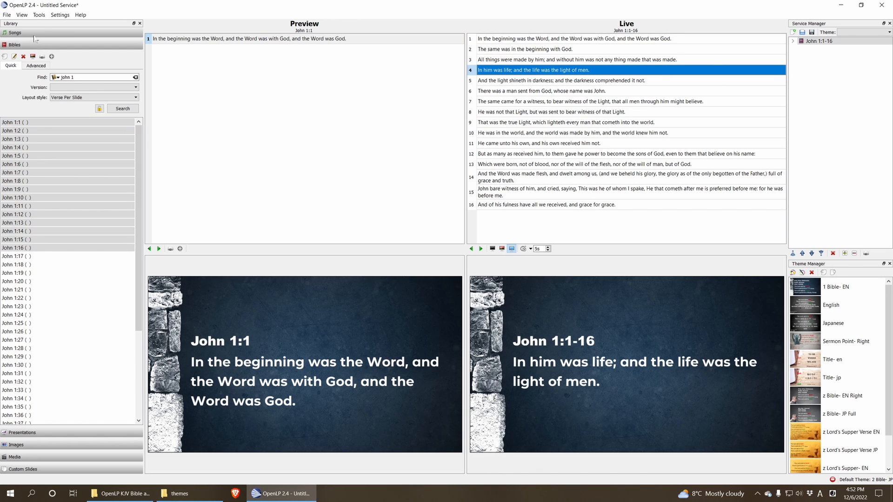
Review the Bibles settings in the OpenLP configuration and close it without making changes.
{"action": "left_click", "coordinate": [60, 15]}
{"action": "left_click", "coordinate": [70, 64]}
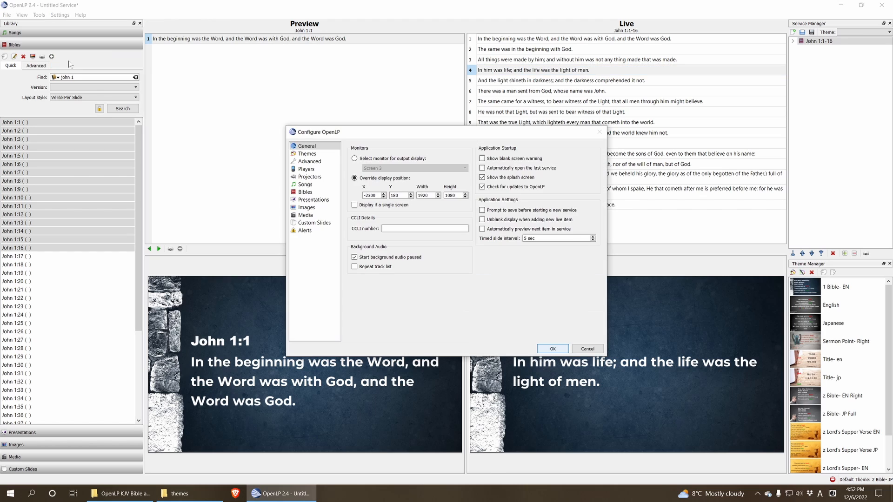
{"action": "left_click", "coordinate": [314, 192]}
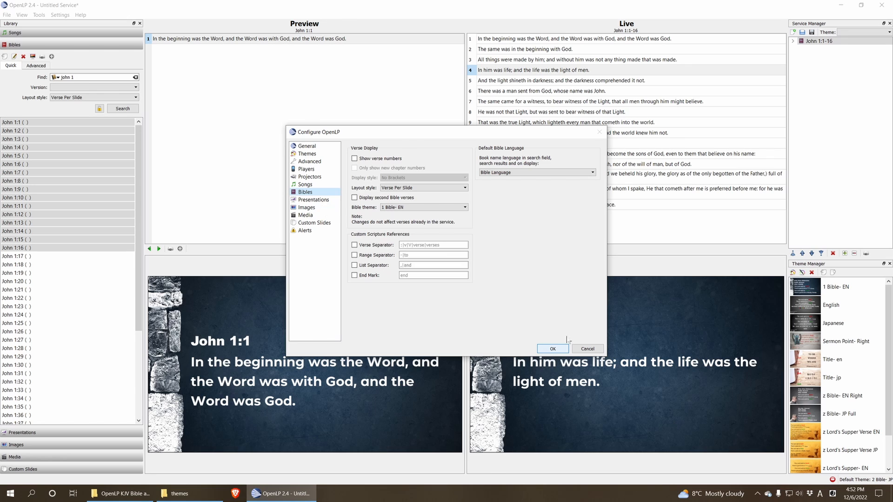
{"action": "left_click", "coordinate": [593, 349]}
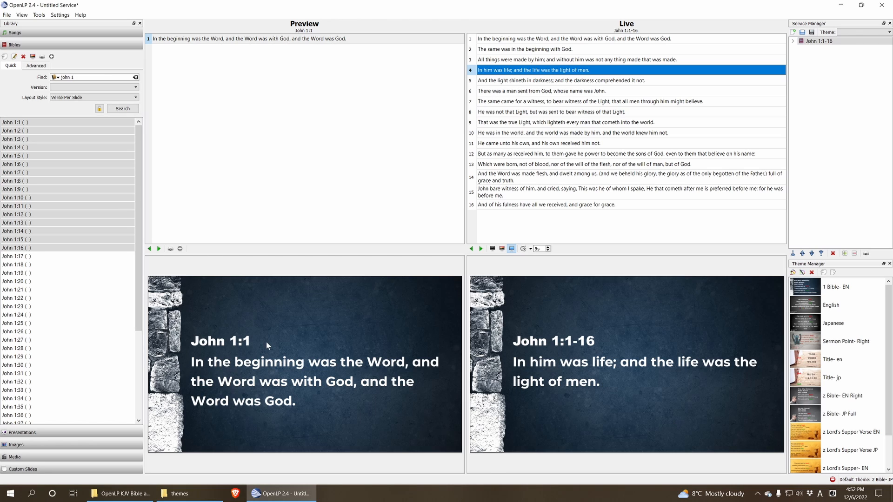
Close OpenLP and discard the modified service.
{"action": "left_click", "coordinate": [882, 6]}
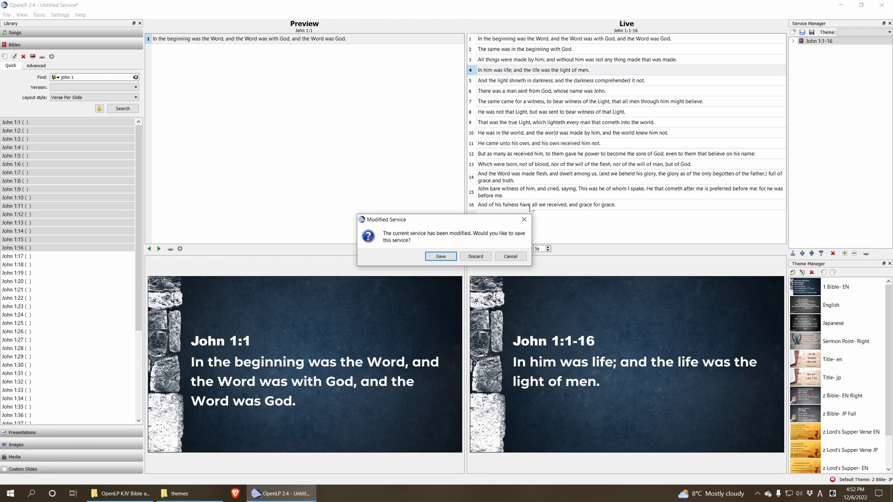
{"action": "left_click", "coordinate": [482, 259]}
{"action": "left_click", "coordinate": [481, 258]}
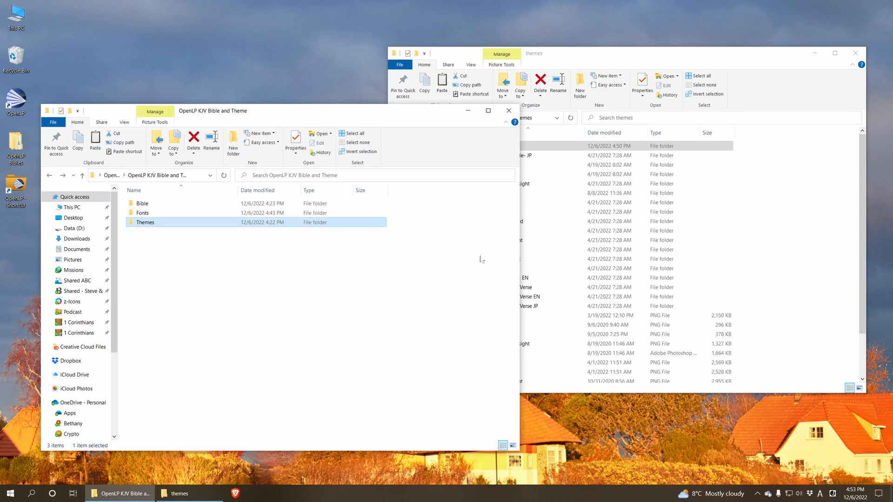
Switch to File Explorer, returning one window to the OpenLP Bibles folder and the other to the OpenLP data folder.
{"action": "left_click", "coordinate": [211, 335]}
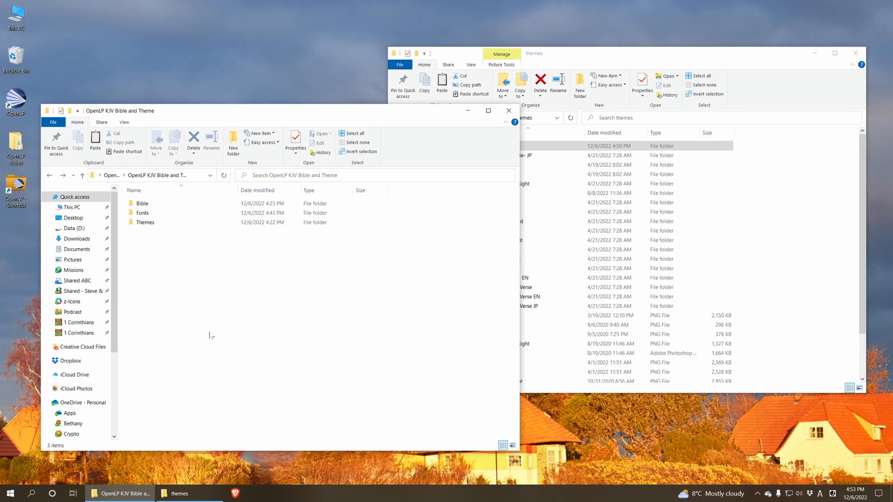
{"action": "left_click", "coordinate": [112, 176]}
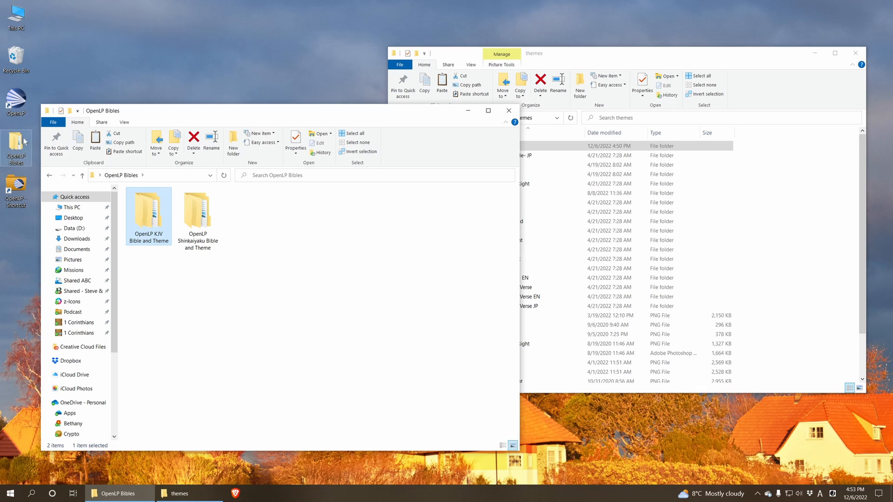
{"action": "double_click", "coordinate": [146, 206]}
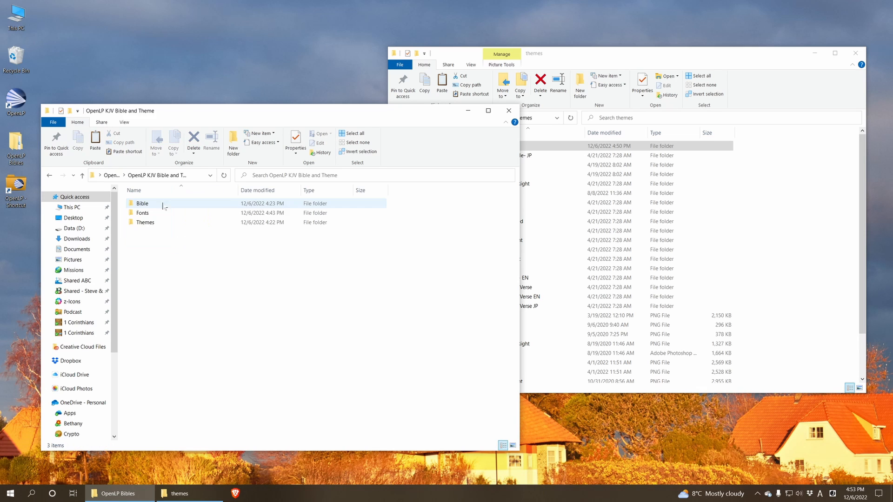
{"action": "key", "text": "alt+Left"}
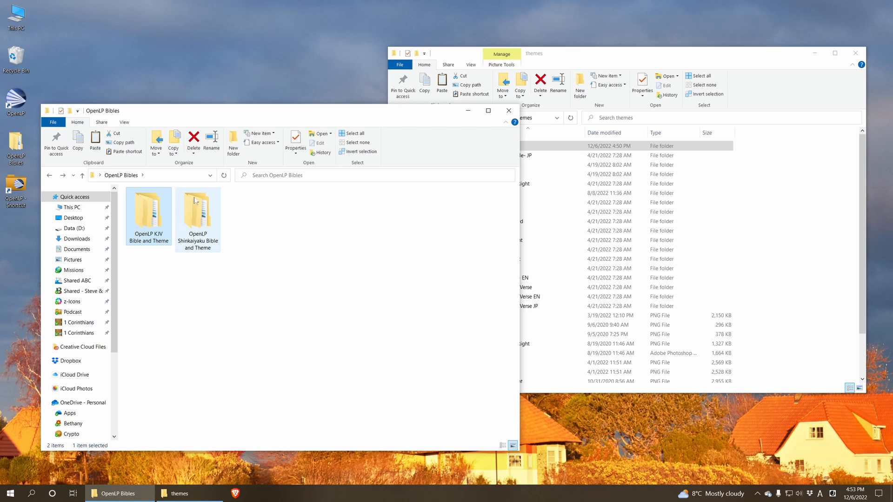
{"action": "left_click", "coordinate": [281, 335]}
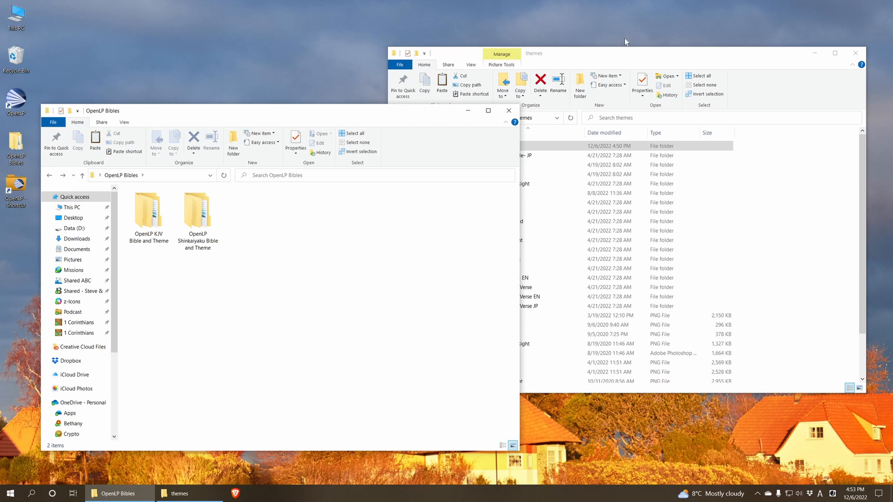
{"action": "left_click", "coordinate": [631, 54]}
{"action": "left_click", "coordinate": [396, 118]}
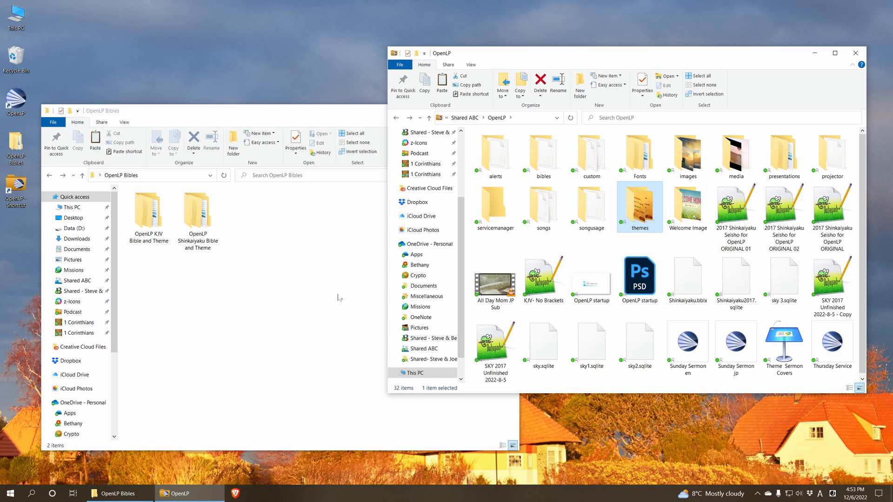
Copy Shinkaiyaku2017.sqlite from the Bible folder of OpenLP Shinkaiyaku Bible and Theme into OpenLP's bibles folder.
{"action": "double_click", "coordinate": [198, 212]}
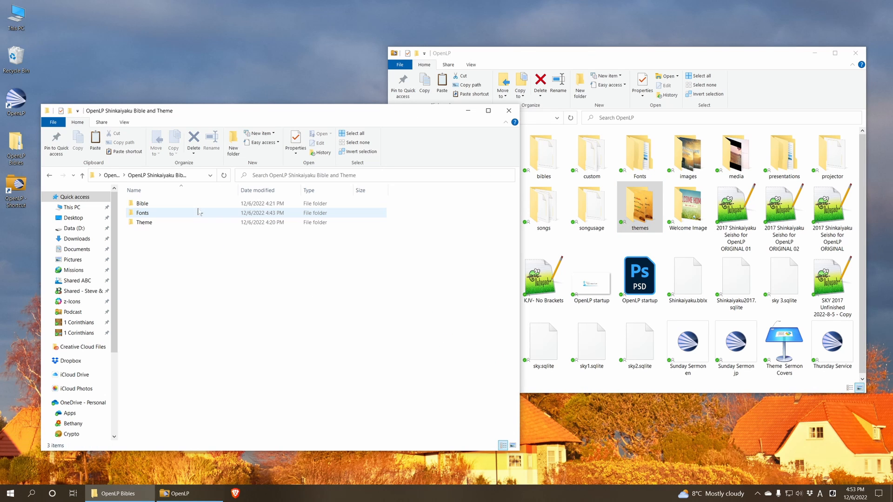
{"action": "double_click", "coordinate": [160, 205]}
{"action": "left_click", "coordinate": [166, 206]}
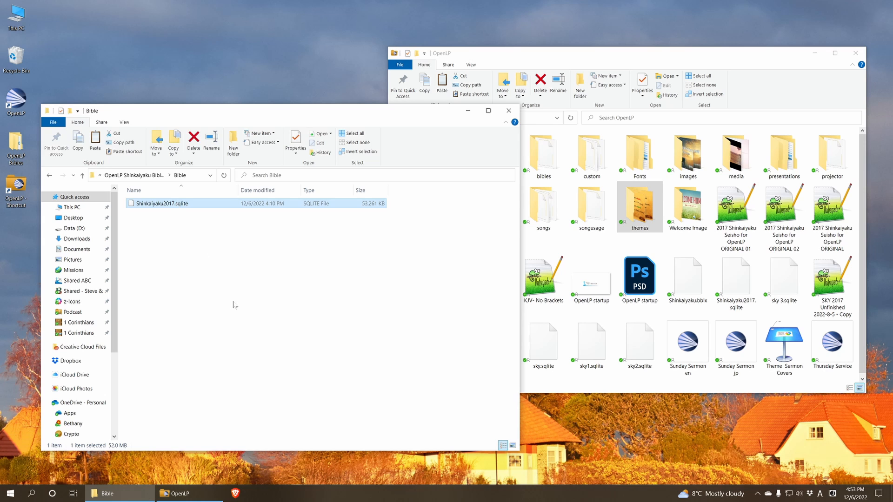
{"action": "right_click", "coordinate": [201, 204]}
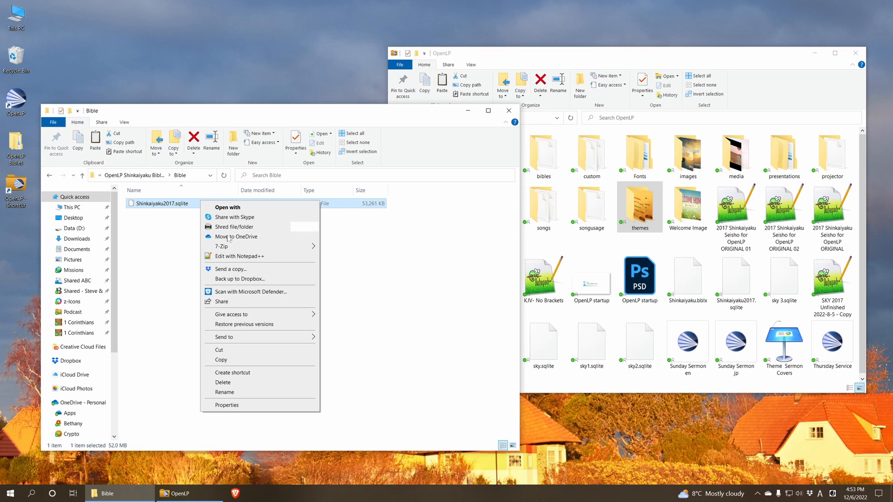
{"action": "left_click", "coordinate": [239, 360]}
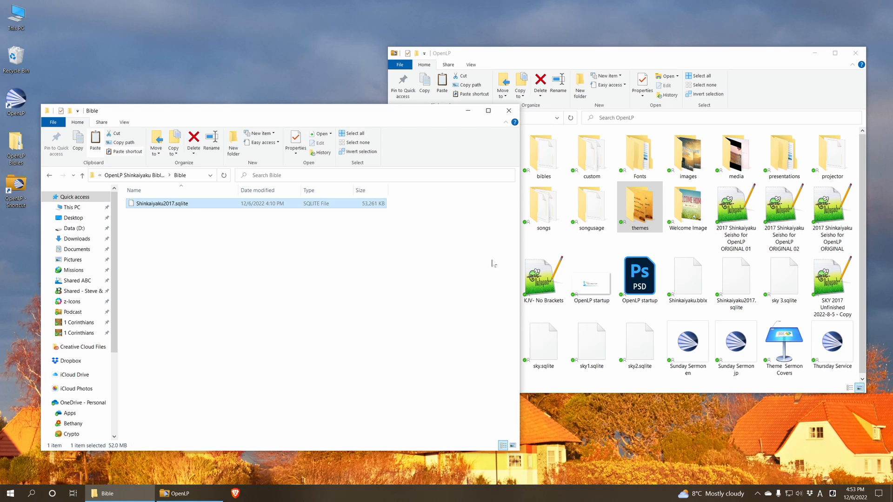
{"action": "left_click", "coordinate": [654, 74]}
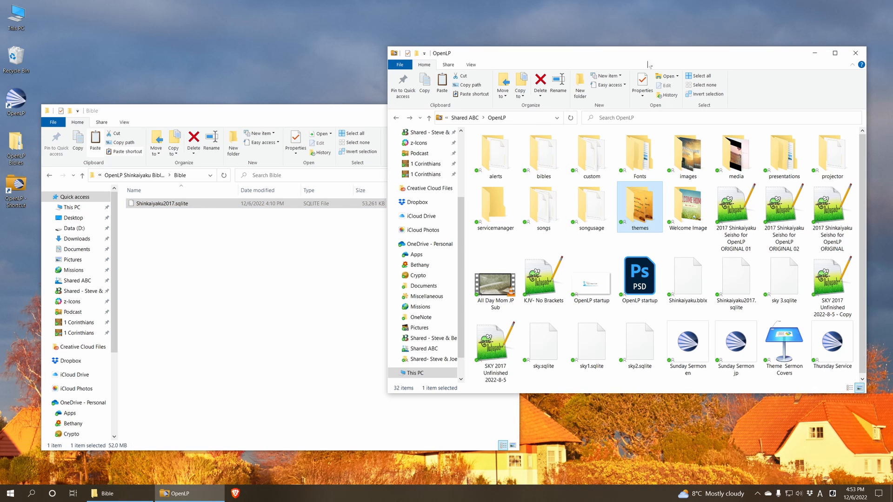
{"action": "double_click", "coordinate": [544, 164]}
{"action": "right_click", "coordinate": [522, 188]}
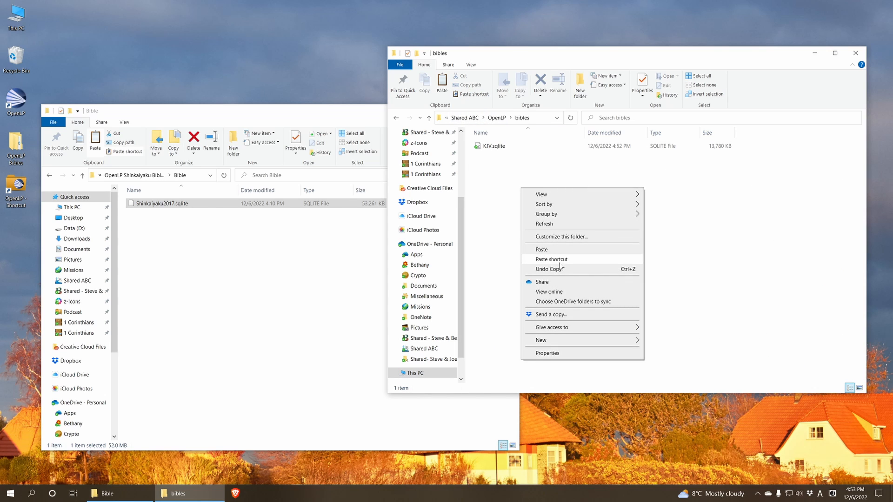
{"action": "left_click", "coordinate": [558, 250]}
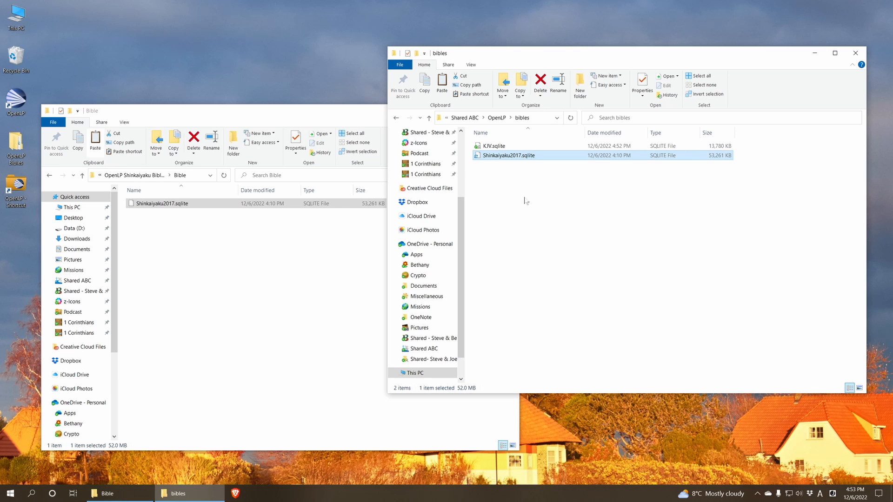
Copy the font files YuGothB, YuGothL, YuGothM and YuGothR from the Shinkaiyaku Fonts folder into OpenLP's Fonts folder.
{"action": "left_click", "coordinate": [496, 117]}
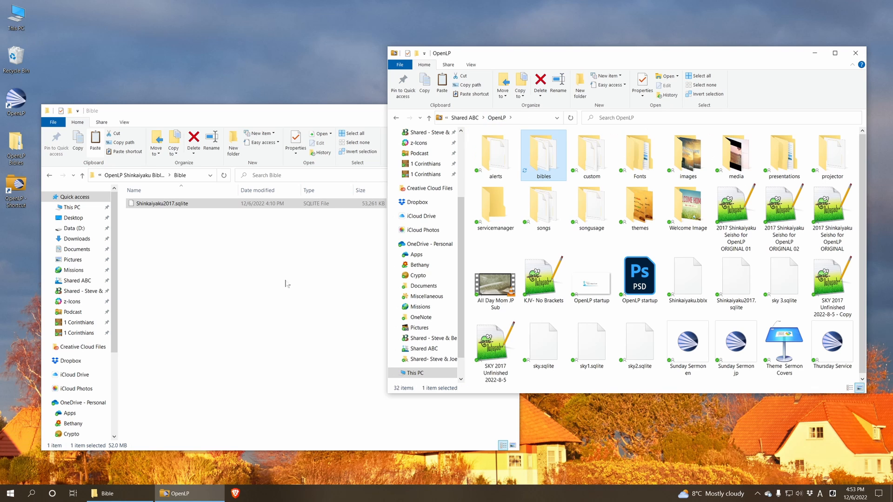
{"action": "left_click", "coordinate": [277, 276]}
{"action": "left_click", "coordinate": [155, 175]}
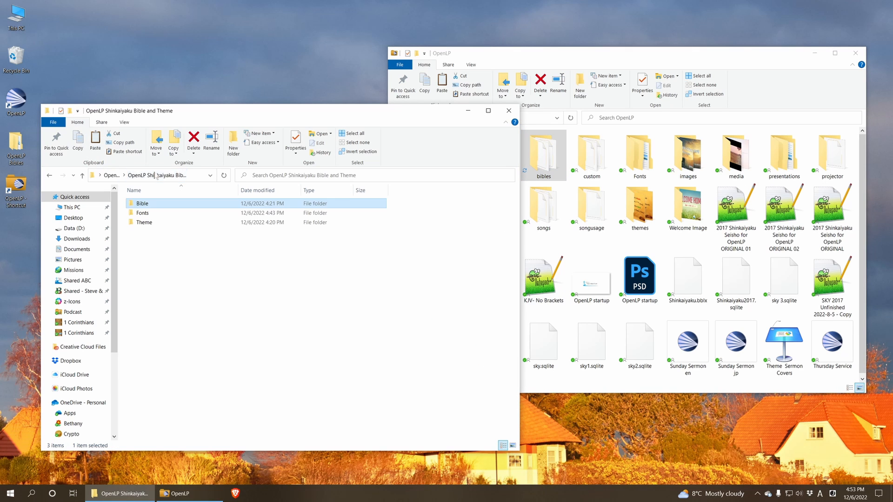
{"action": "double_click", "coordinate": [160, 215]}
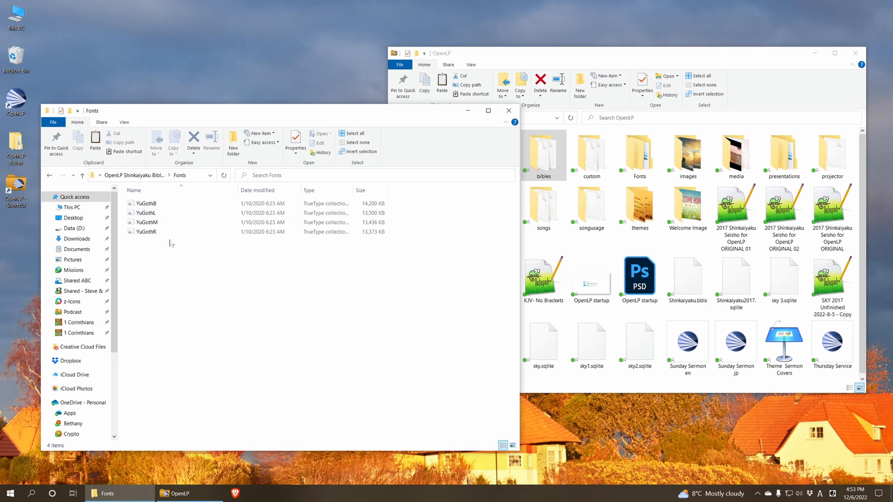
{"action": "left_click_drag", "start_coordinate": [170, 264], "coordinate": [162, 203]}
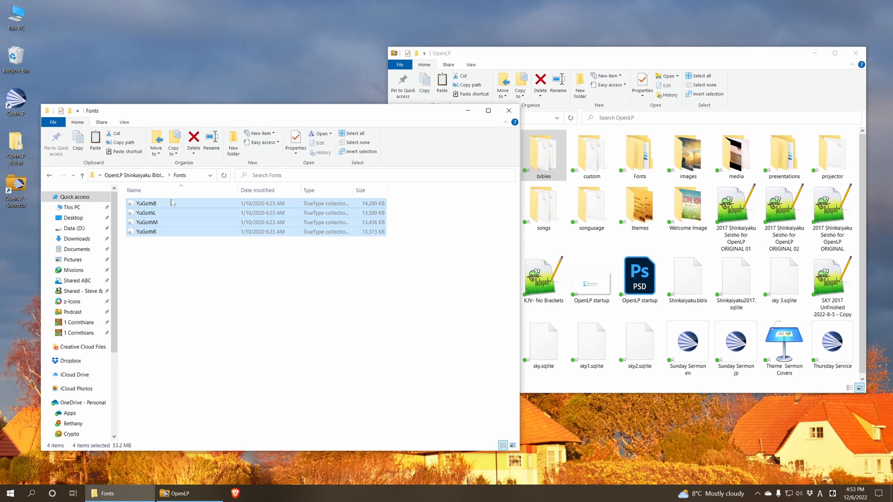
{"action": "right_click", "coordinate": [175, 204]}
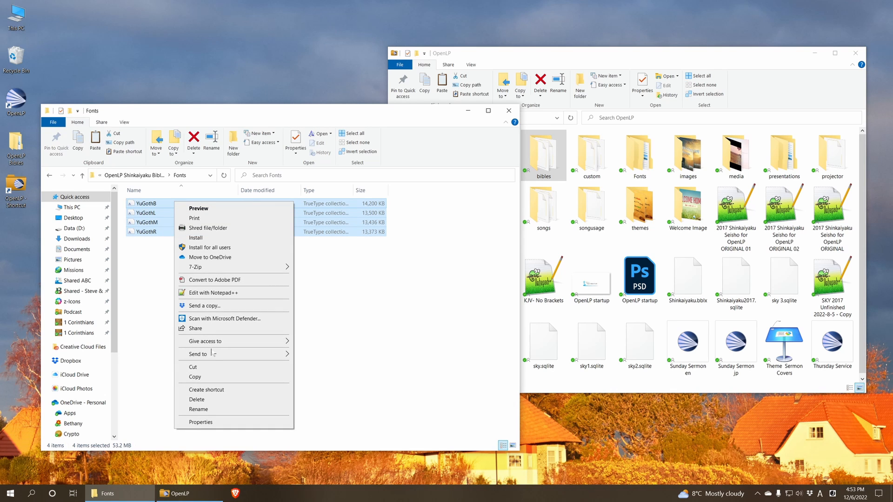
{"action": "left_click", "coordinate": [227, 377]}
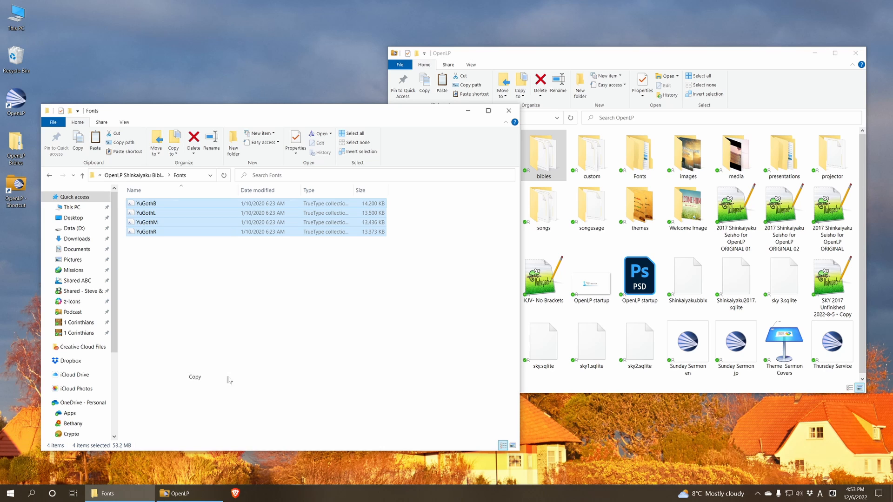
{"action": "double_click", "coordinate": [639, 156]}
{"action": "right_click", "coordinate": [582, 190]}
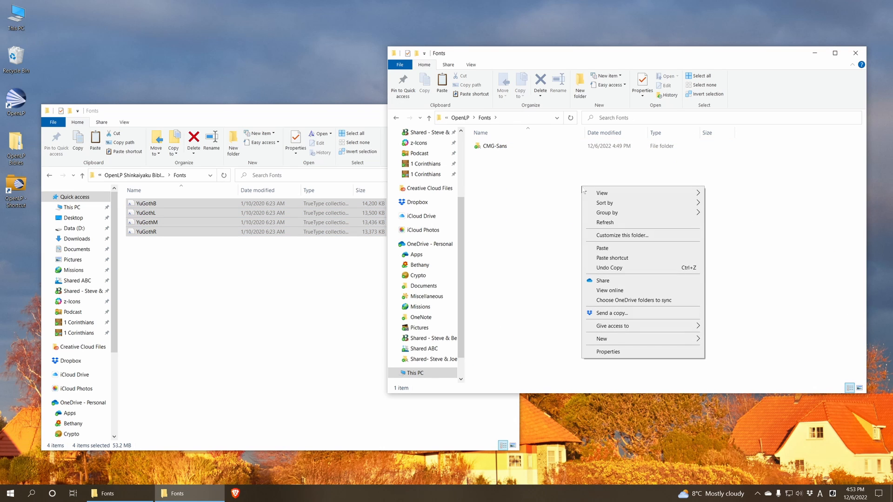
{"action": "left_click", "coordinate": [593, 248]}
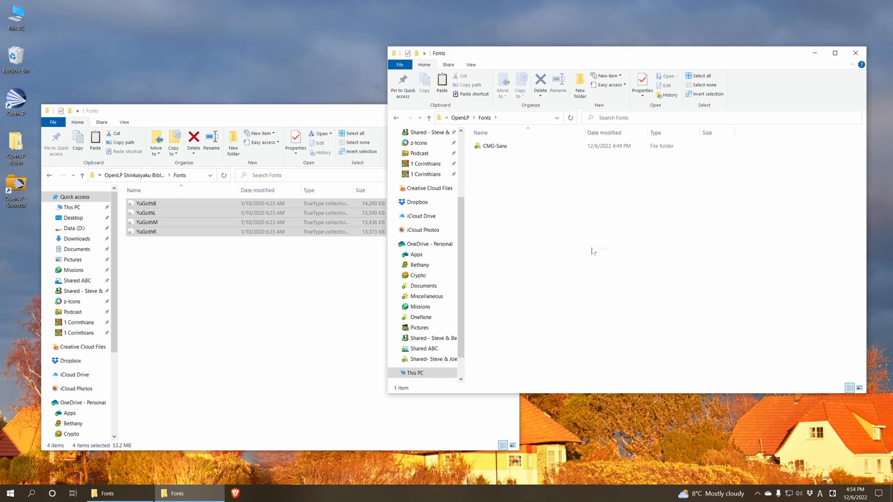
{"action": "left_click", "coordinate": [187, 320]}
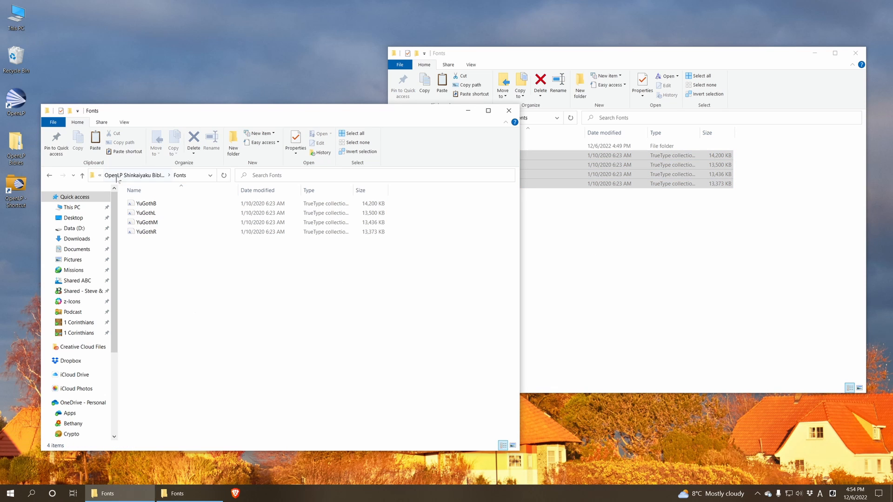
Copy the 2 Bible- JP folder and image from the Shinkaiyaku Theme folder into OpenLP's themes folder.
{"action": "left_click", "coordinate": [135, 175]}
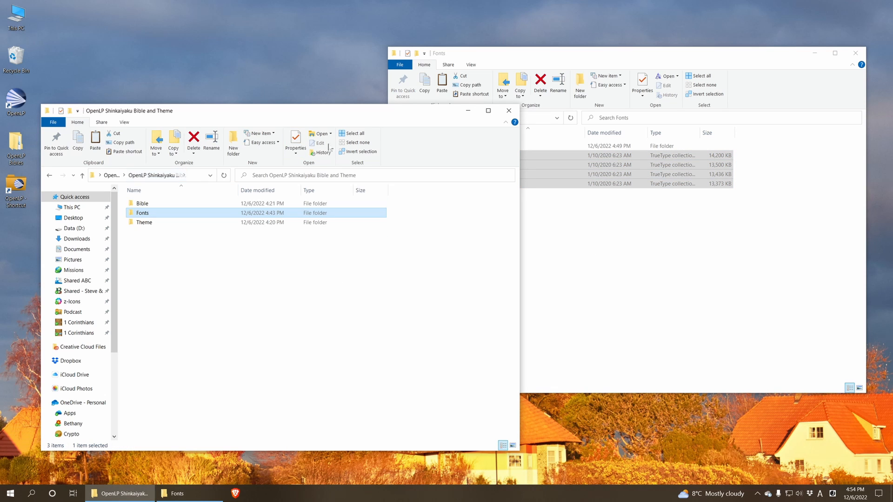
{"action": "double_click", "coordinate": [165, 224]}
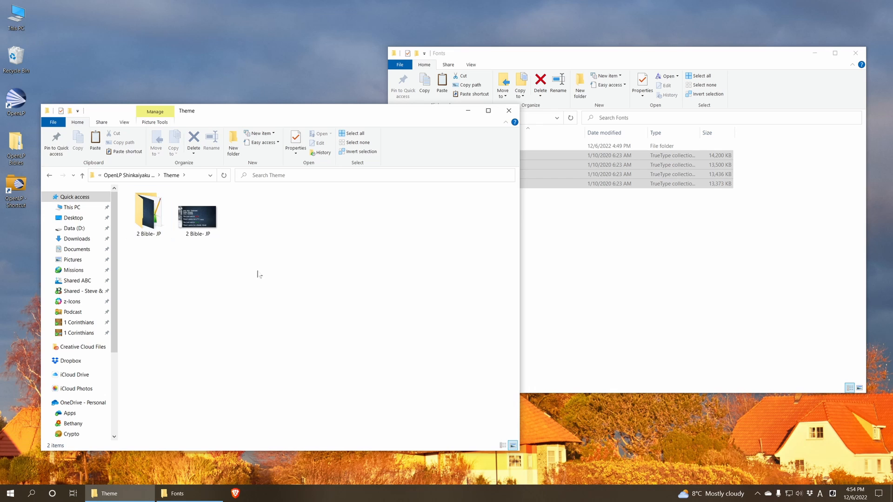
{"action": "left_click_drag", "start_coordinate": [259, 275], "coordinate": [130, 193]}
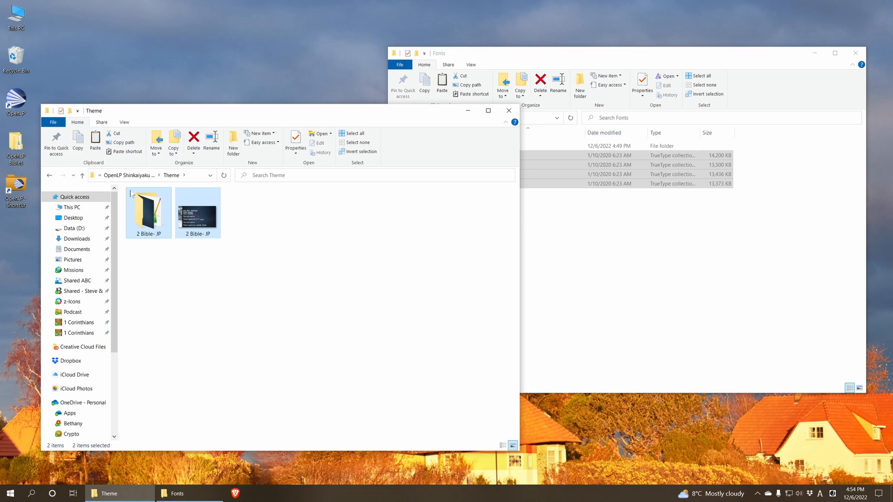
{"action": "right_click", "coordinate": [145, 211]}
{"action": "left_click", "coordinate": [188, 369]}
{"action": "left_click", "coordinate": [579, 310]}
{"action": "left_click", "coordinate": [496, 119]}
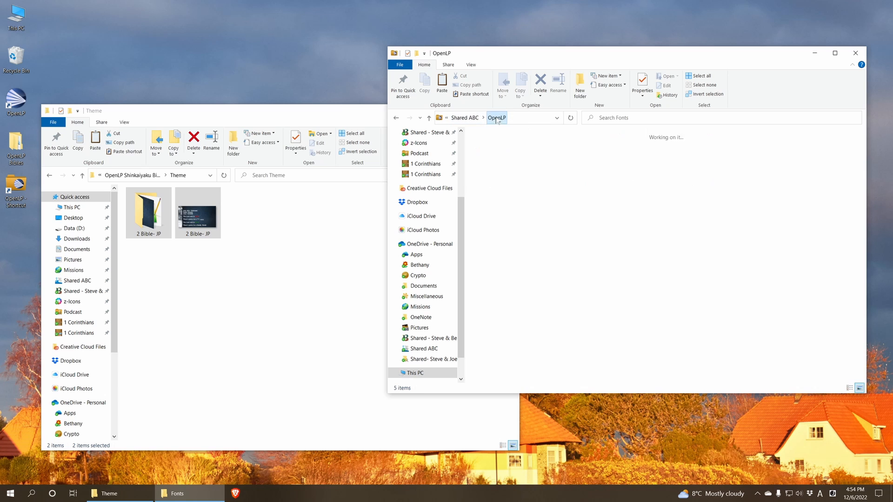
{"action": "double_click", "coordinate": [641, 201]}
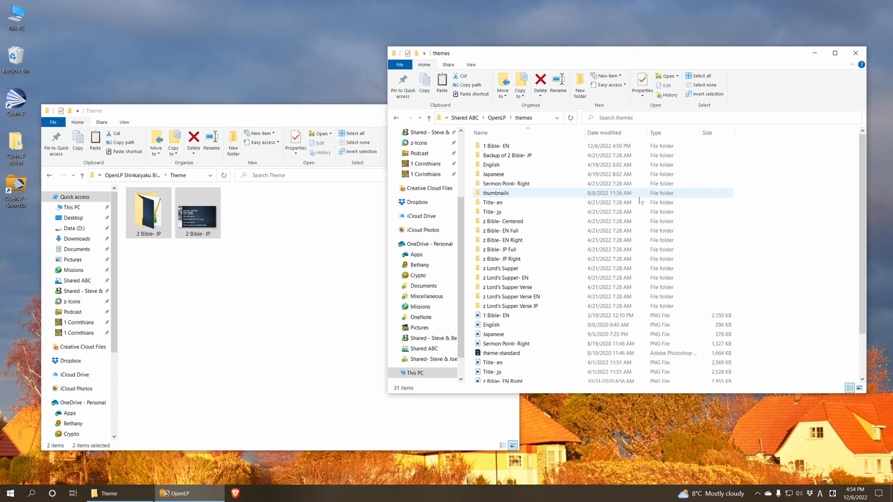
{"action": "right_click", "coordinate": [807, 177]}
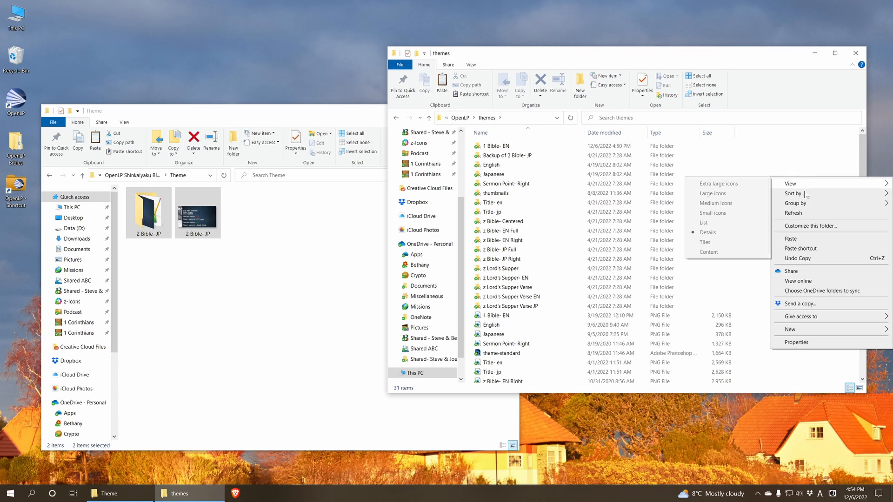
{"action": "left_click", "coordinate": [792, 239]}
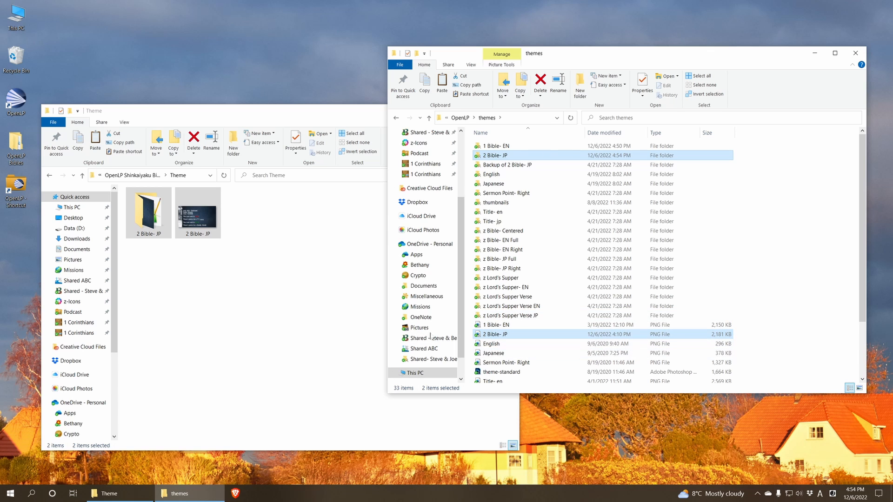
{"action": "left_click", "coordinate": [307, 328]}
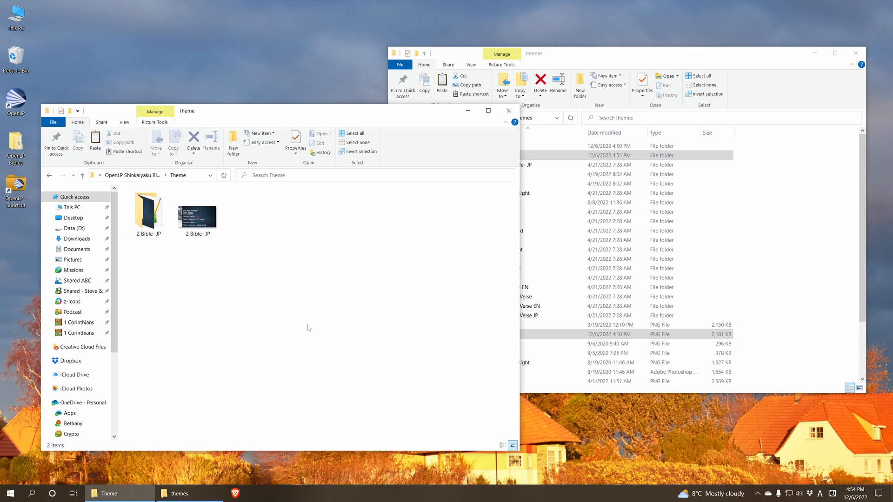
{"action": "left_click", "coordinate": [731, 286]}
{"action": "left_click", "coordinate": [382, 281]}
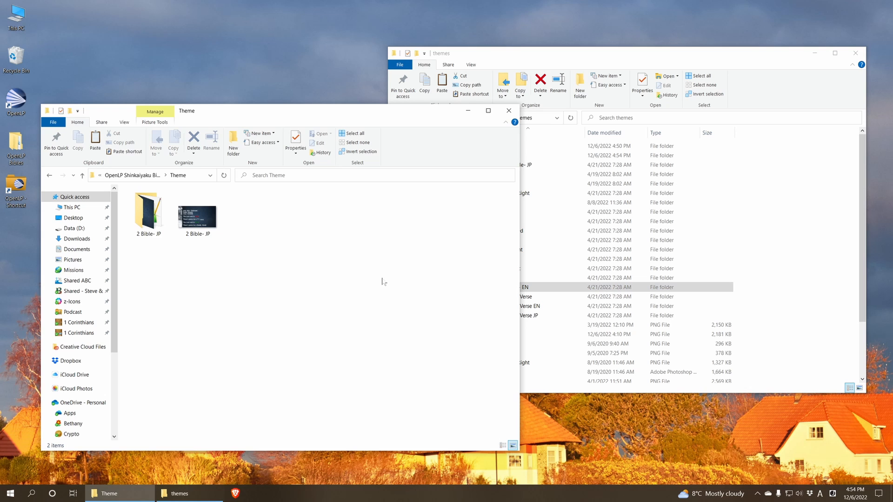
Launch OpenLP from the desktop and choose 新改訳聖書 as the version in the Bibles library.
{"action": "double_click", "coordinate": [15, 100]}
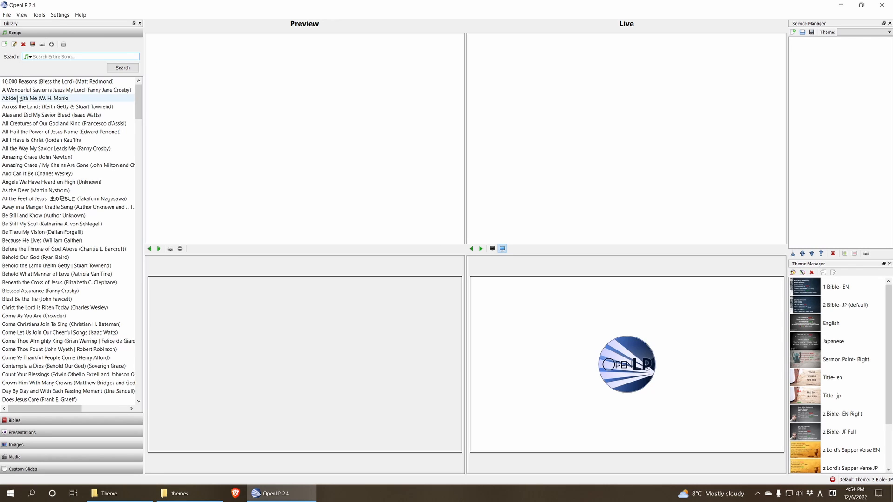
{"action": "left_click", "coordinate": [38, 420]}
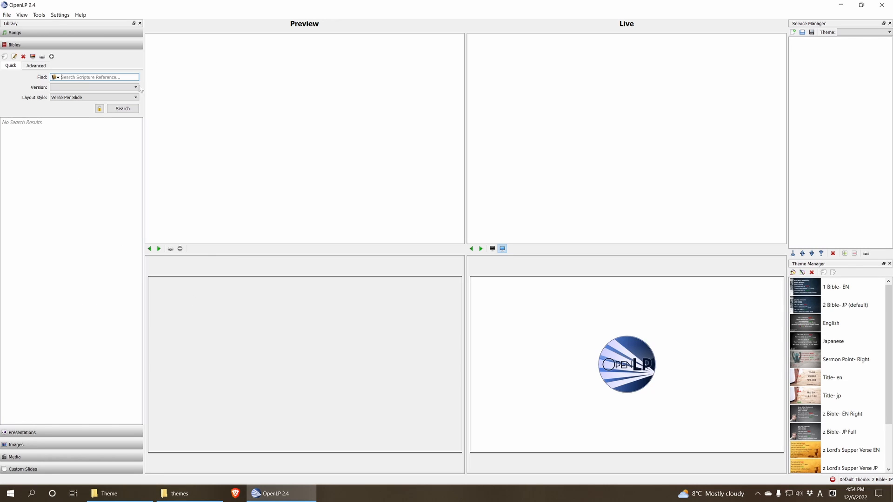
{"action": "left_click", "coordinate": [68, 88]}
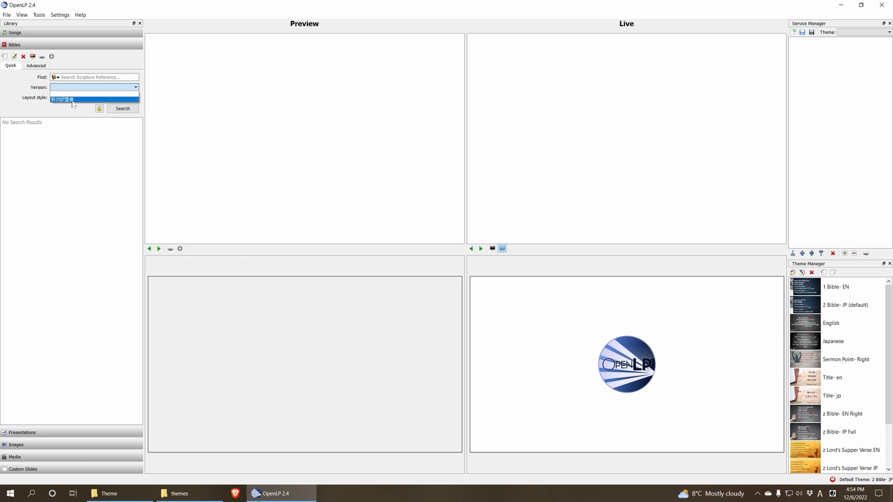
{"action": "left_click", "coordinate": [75, 99]}
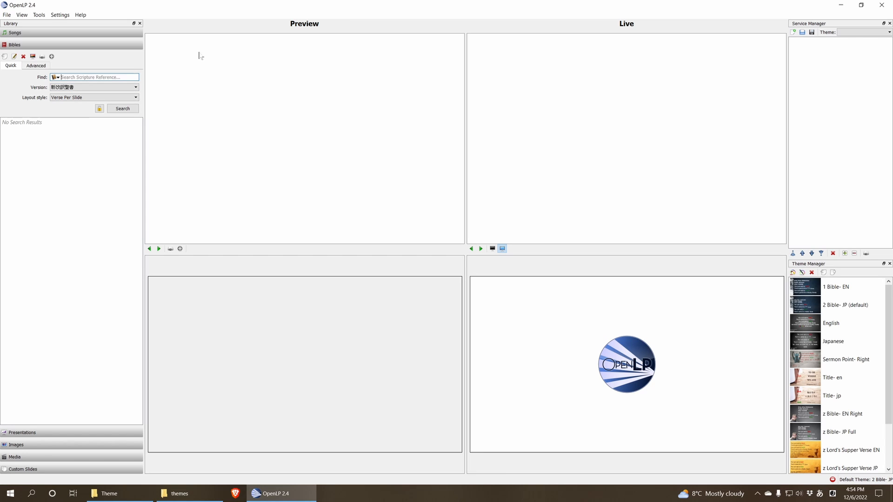
Search the 新改訳聖書 Bible for 創世記1 and preview verse 創世記 1:1.
{"action": "type", "text": "そ"}
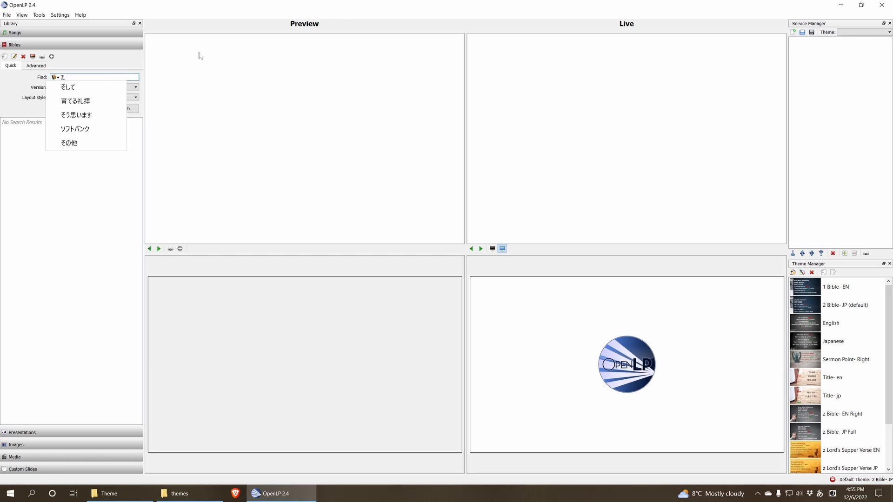
{"action": "type", "text": "うせいki"}
{"action": "key", "text": "space"}
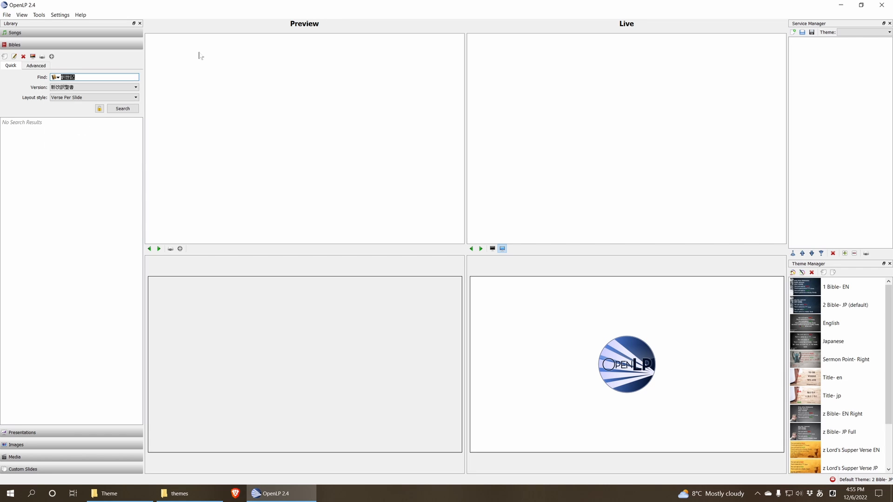
{"action": "key", "text": "Return"}
{"action": "type", "text": "1"}
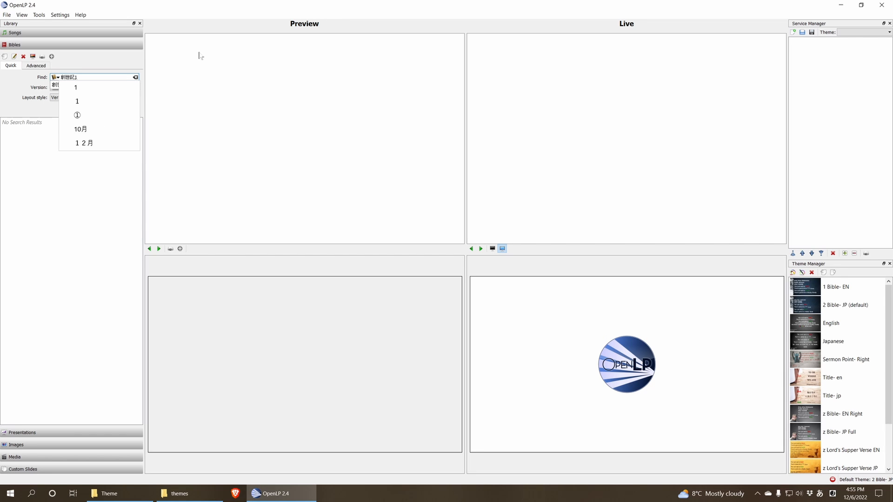
{"action": "key", "text": "Return"}
{"action": "key", "text": "Return"}
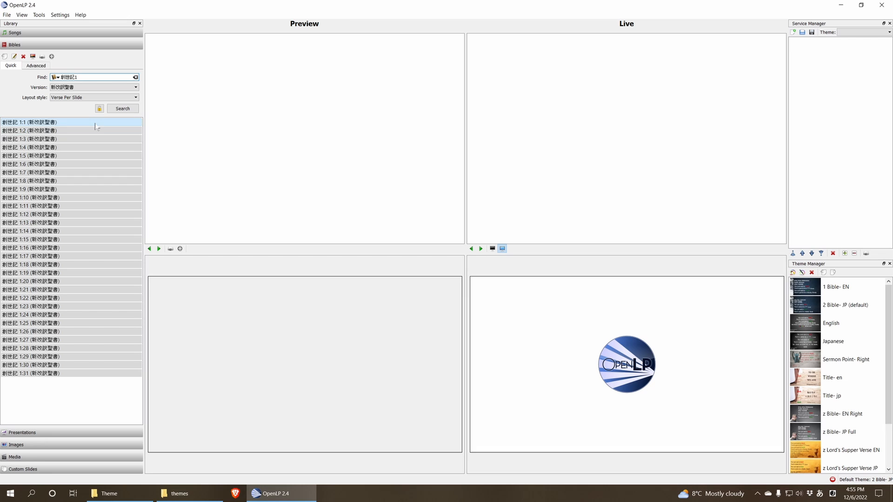
{"action": "double_click", "coordinate": [95, 122]}
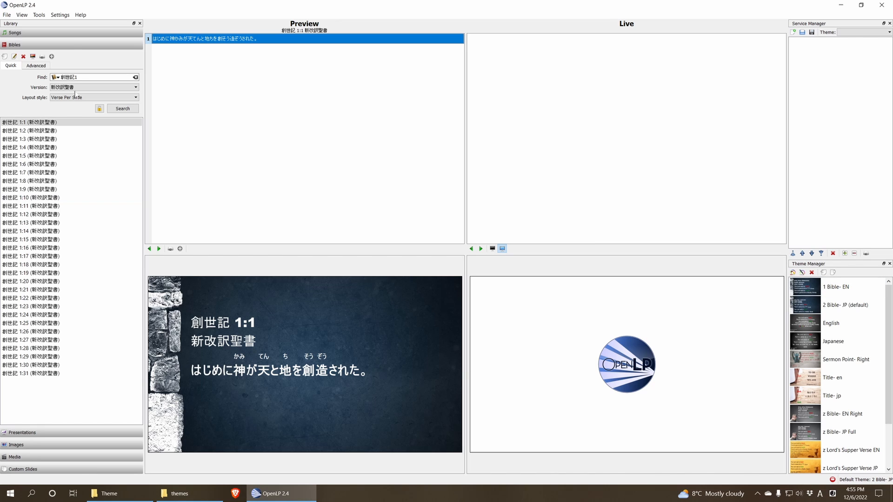
Set the Bible theme to 2 Bible- JP in the OpenLP configuration, and reload the preview of 創世記 1:1.
{"action": "left_click", "coordinate": [60, 15]}
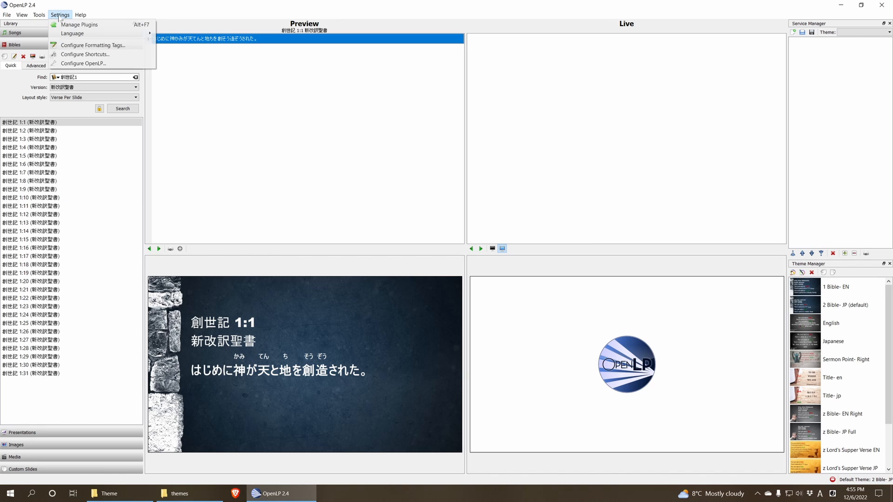
{"action": "left_click", "coordinate": [89, 63]}
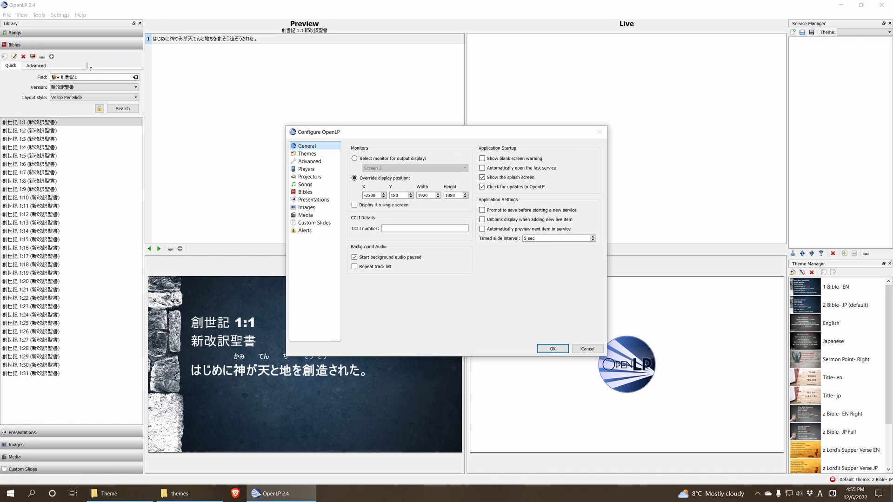
{"action": "left_click", "coordinate": [320, 192]}
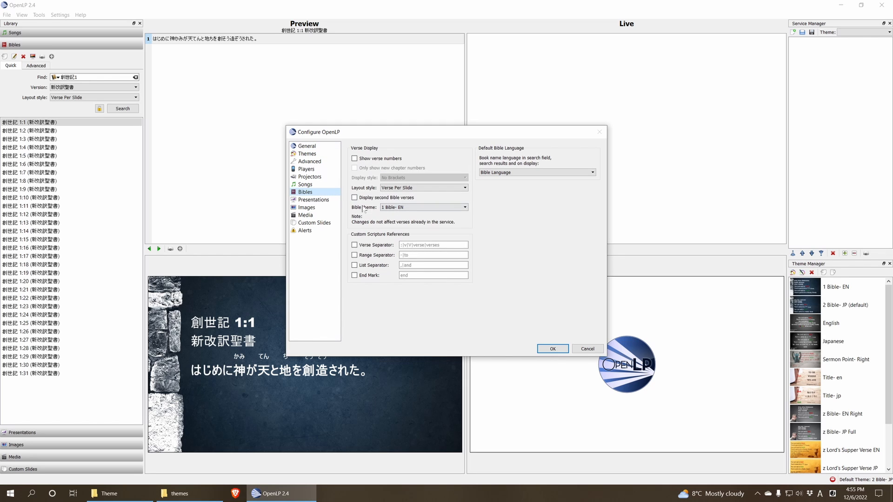
{"action": "left_click", "coordinate": [402, 209]}
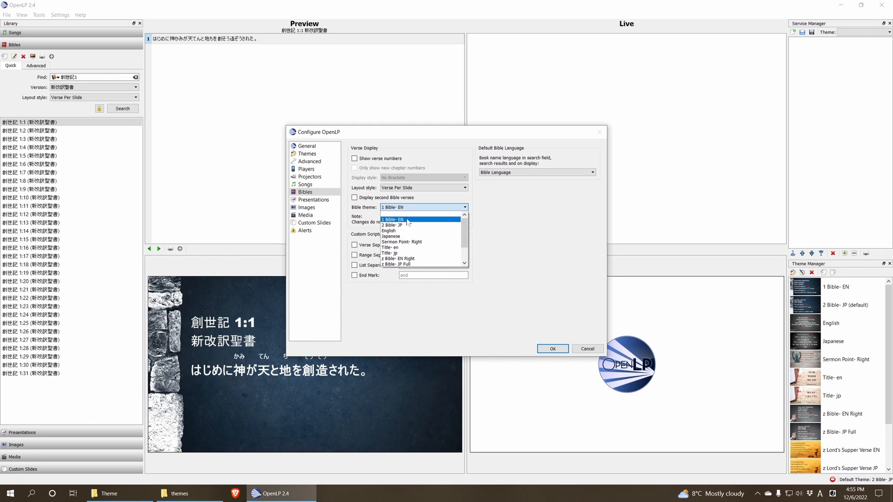
{"action": "left_click", "coordinate": [405, 226]}
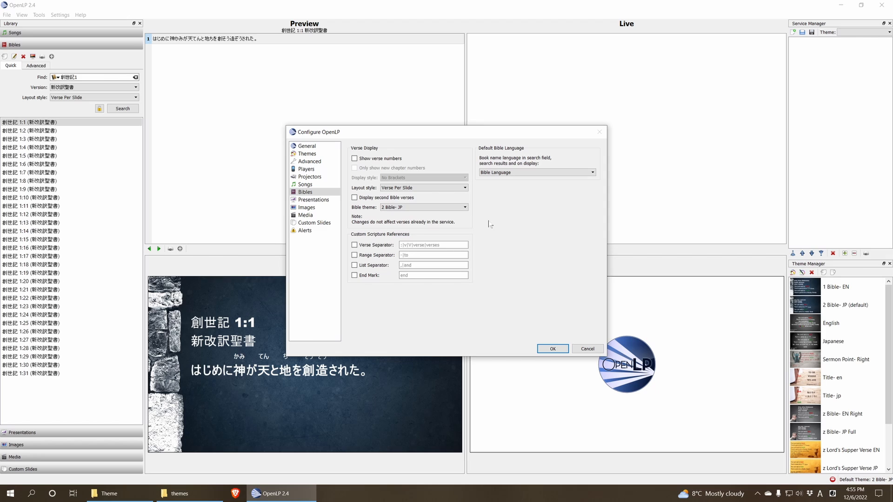
{"action": "left_click", "coordinate": [552, 349]}
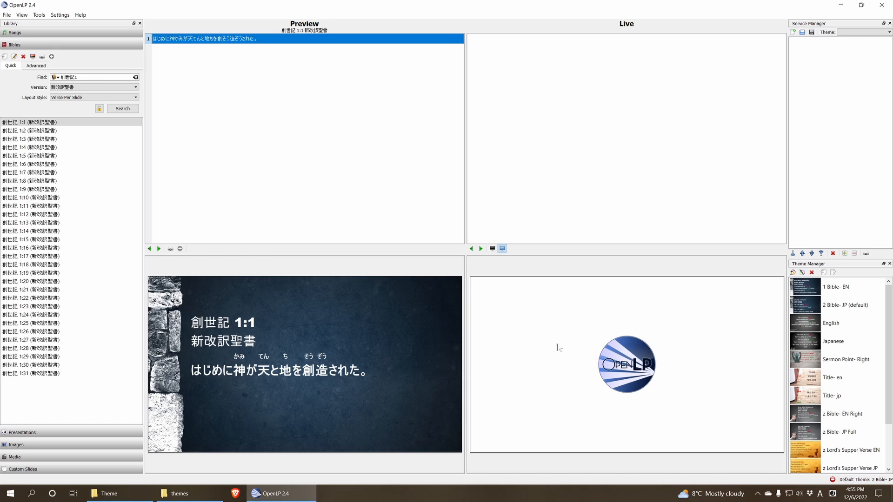
{"action": "left_click", "coordinate": [115, 107]}
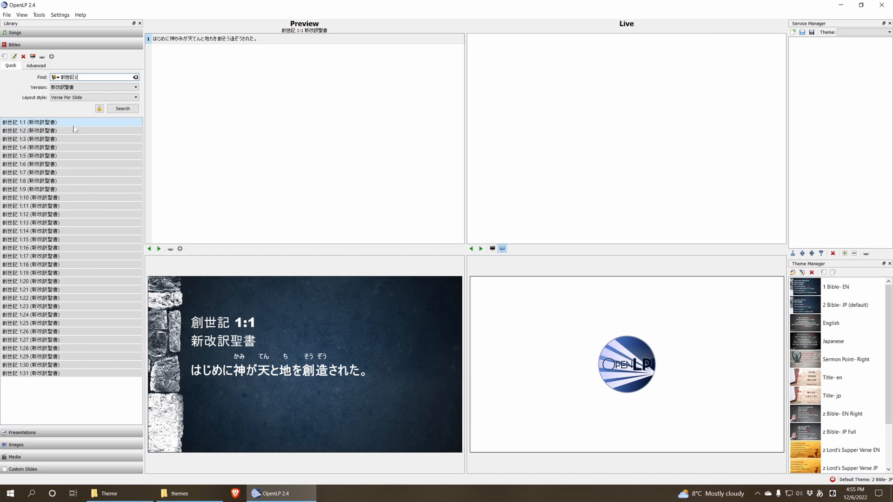
{"action": "double_click", "coordinate": [73, 124]}
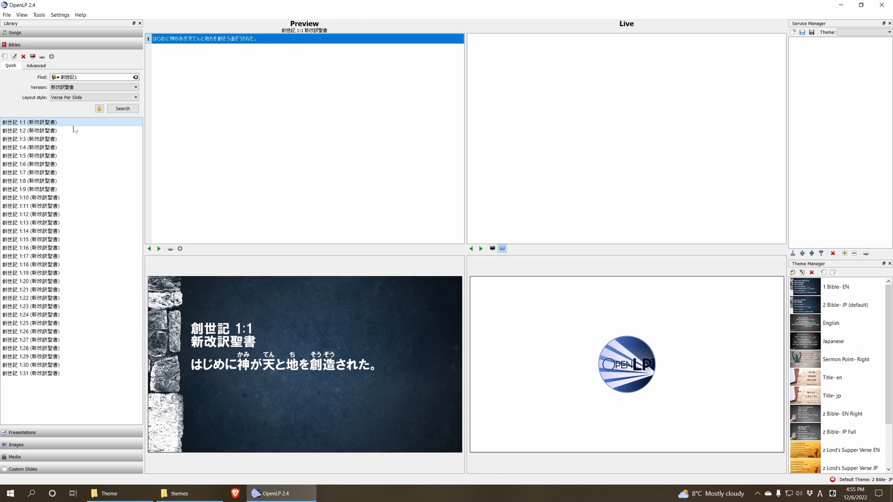
Switch the Bible theme to 1 Bible- EN and back to 2 Bible- JP, toggling the display of second Bible verses on and off.
{"action": "left_click", "coordinate": [58, 15]}
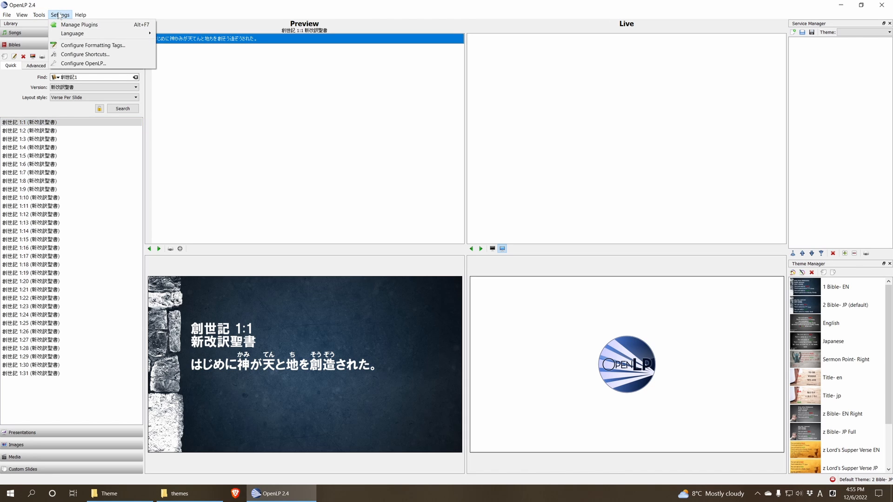
{"action": "left_click", "coordinate": [77, 65]}
{"action": "left_click", "coordinate": [314, 192]}
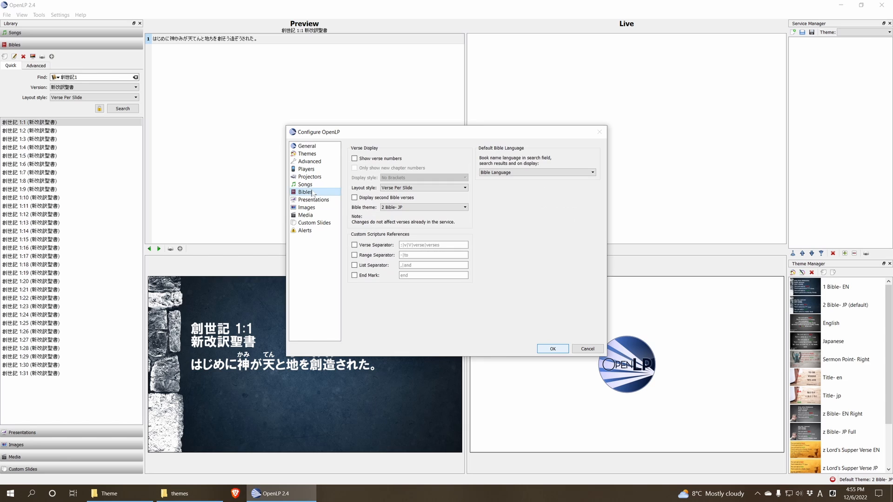
{"action": "left_click", "coordinate": [413, 207]}
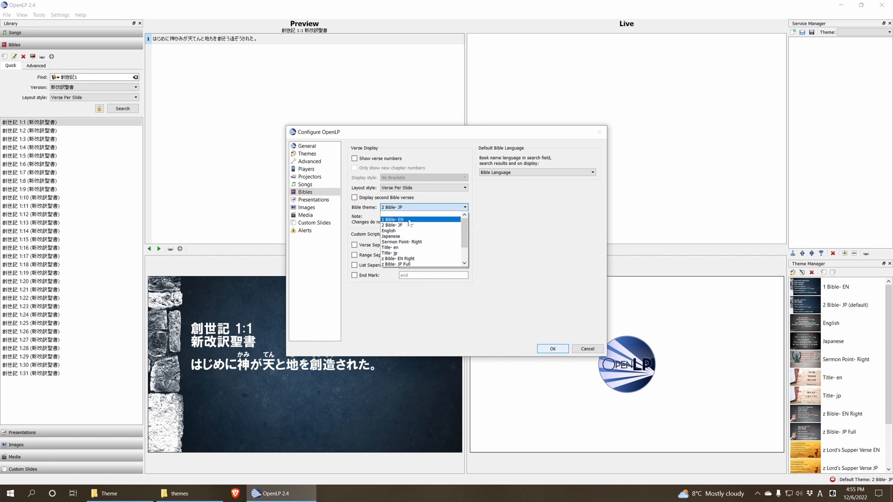
{"action": "left_click", "coordinate": [409, 219]}
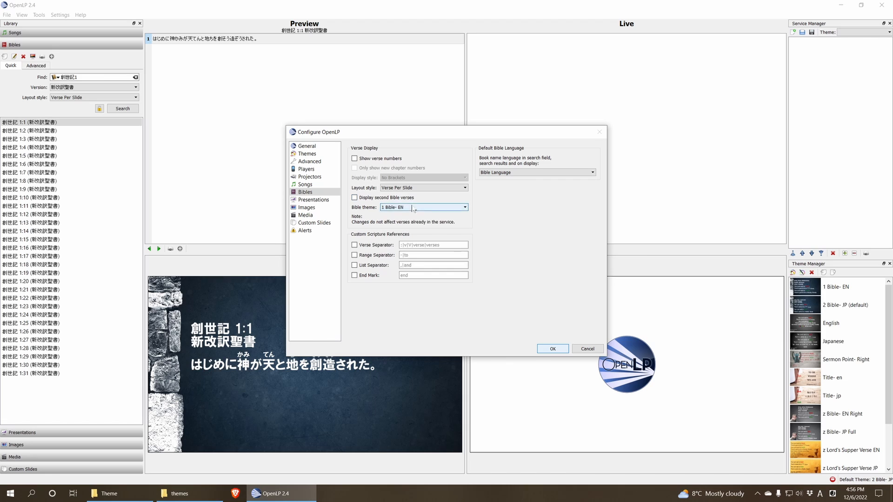
{"action": "left_click", "coordinate": [412, 208]}
{"action": "left_click", "coordinate": [406, 225]}
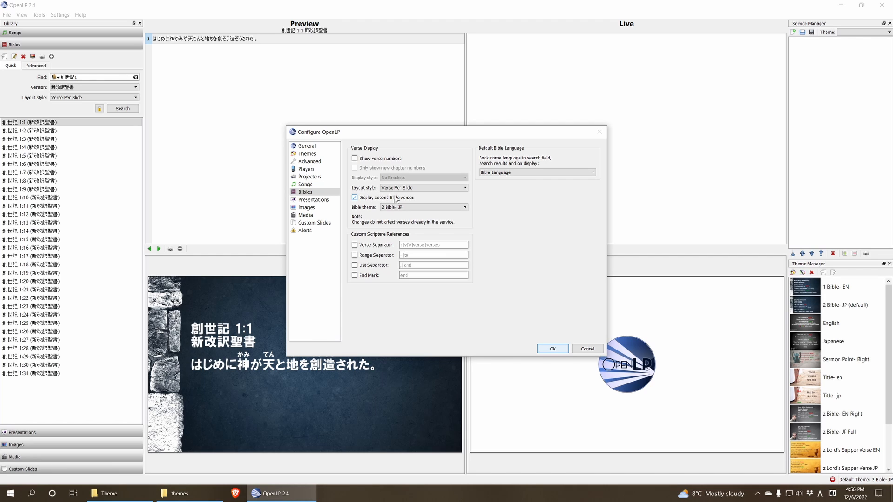
{"action": "left_click", "coordinate": [355, 199]}
{"action": "left_click", "coordinate": [553, 350]}
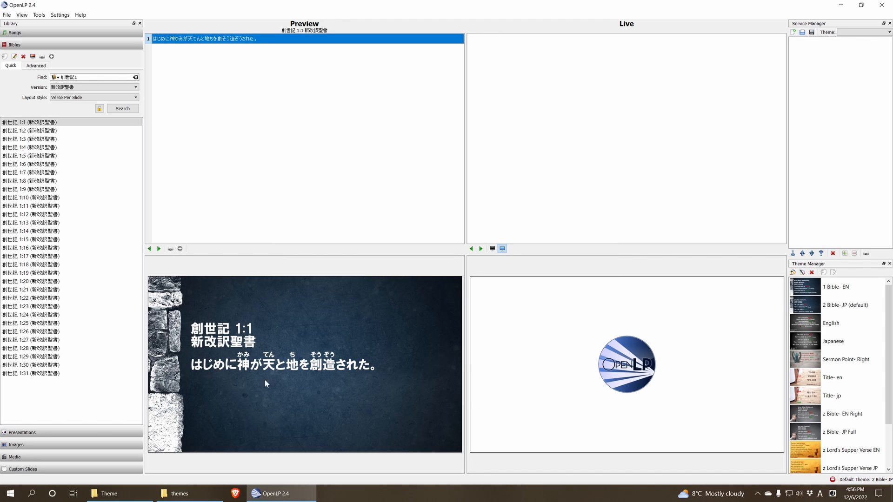
Preview verse 創世記 1:3 from the 新改訳聖書 search results.
{"action": "double_click", "coordinate": [50, 139]}
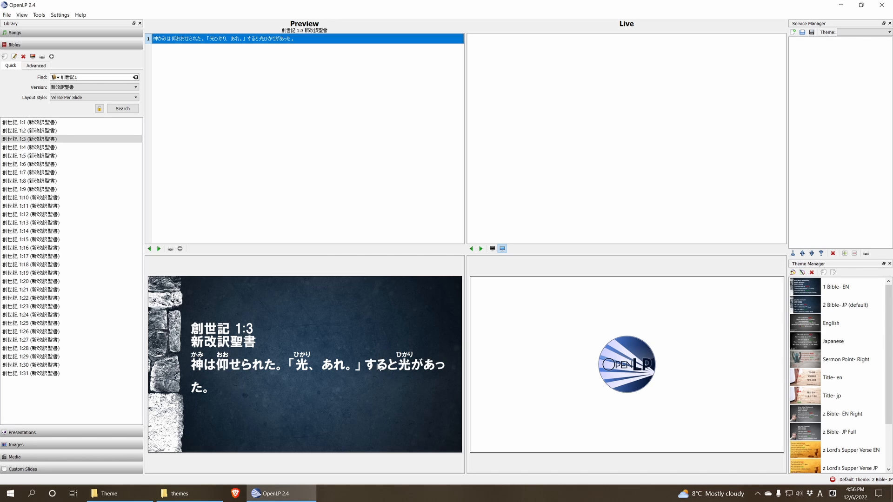
{"action": "left_click", "coordinate": [57, 16]}
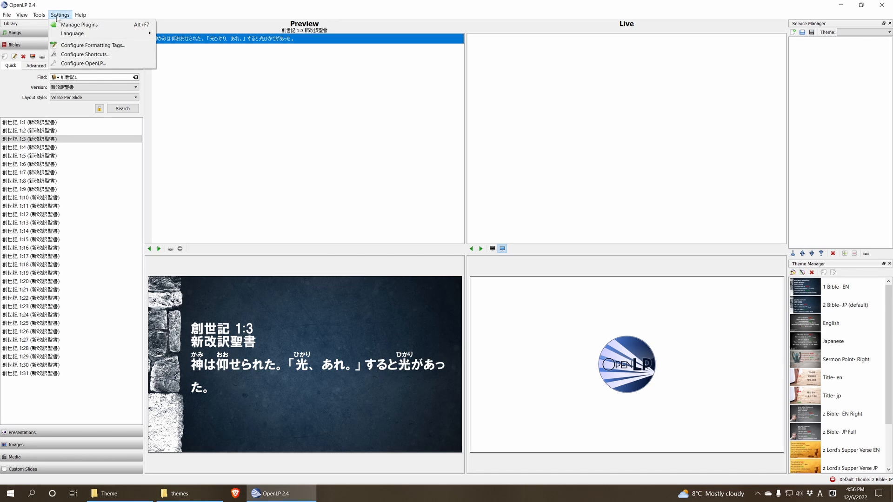
{"action": "left_click", "coordinate": [85, 63]}
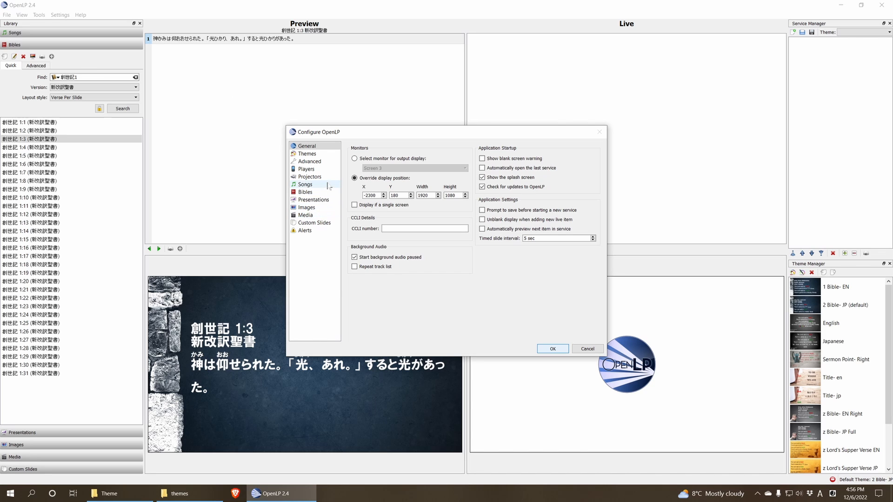
{"action": "left_click", "coordinate": [587, 349]}
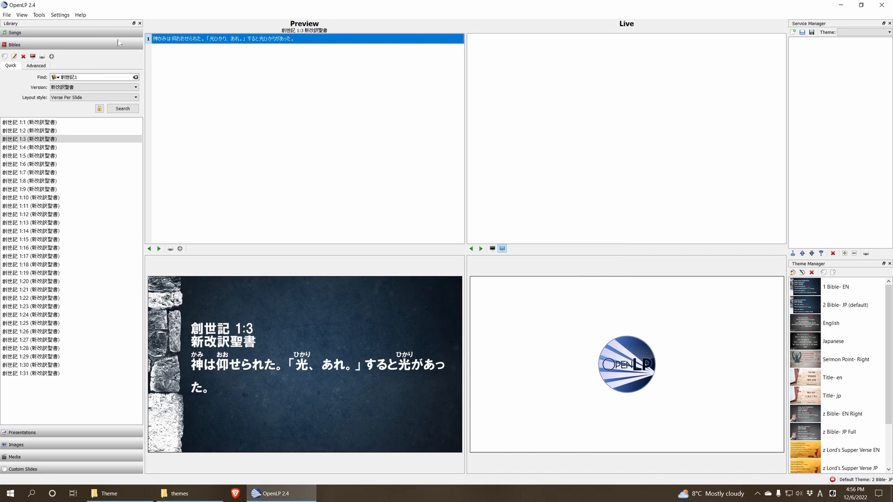
Open the formatting tags configuration, then add a new custom tag and delete it again.
{"action": "left_click", "coordinate": [60, 15]}
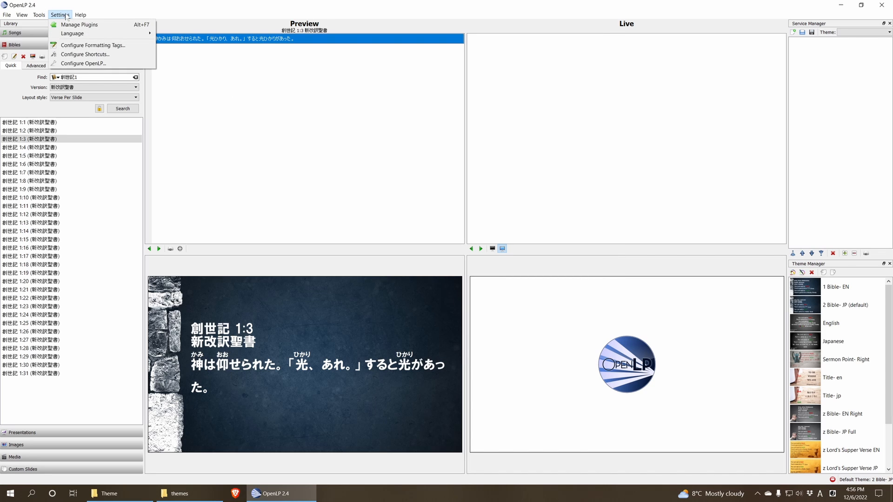
{"action": "left_click", "coordinate": [78, 46]}
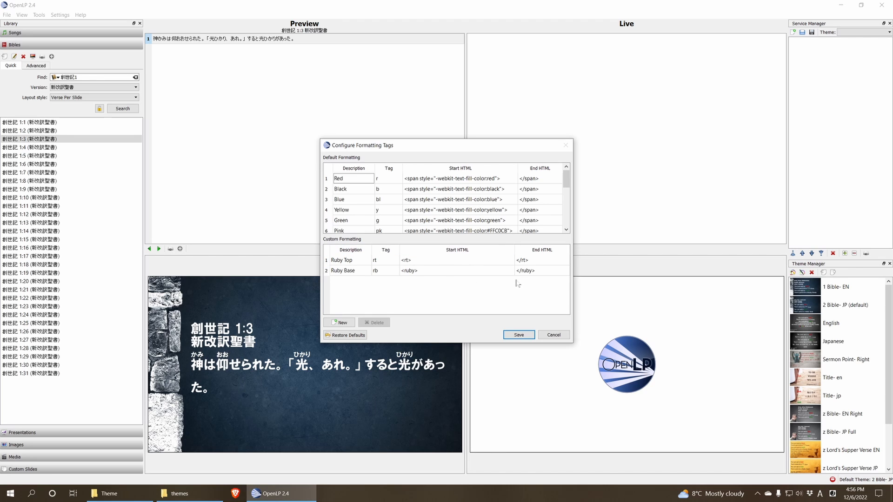
{"action": "left_click", "coordinate": [335, 325]}
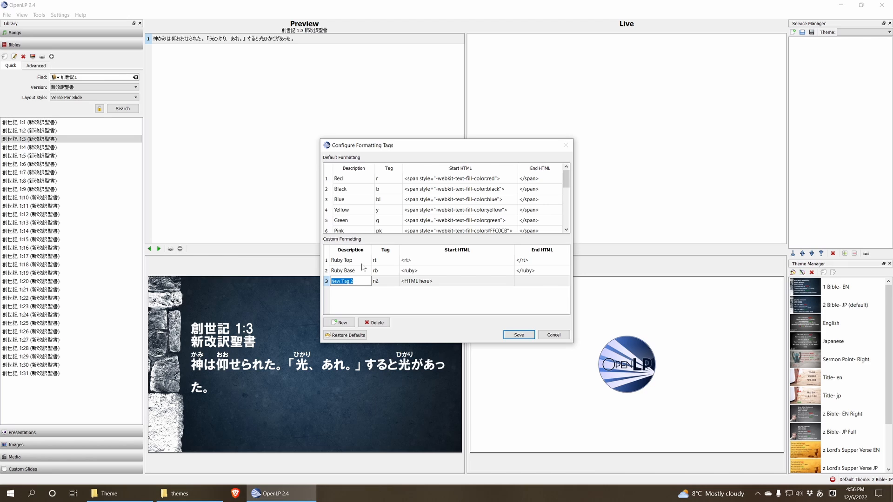
{"action": "left_click", "coordinate": [375, 322]}
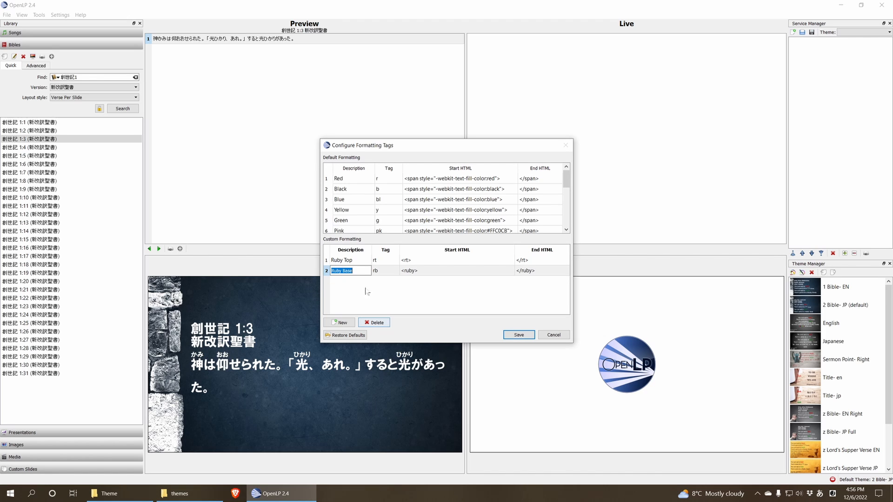
Review the definitions of the Ruby Top and Ruby Base custom tags, and save the formatting tags configuration.
{"action": "left_click", "coordinate": [340, 261]}
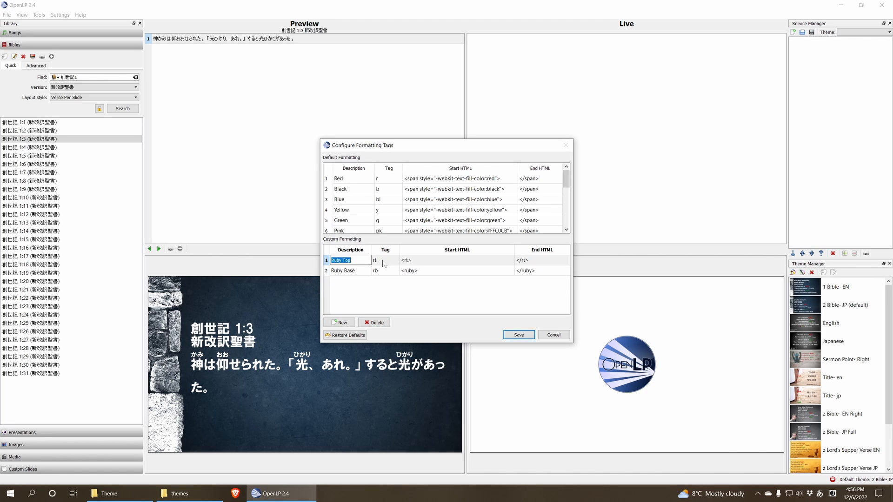
{"action": "left_click", "coordinate": [403, 261]}
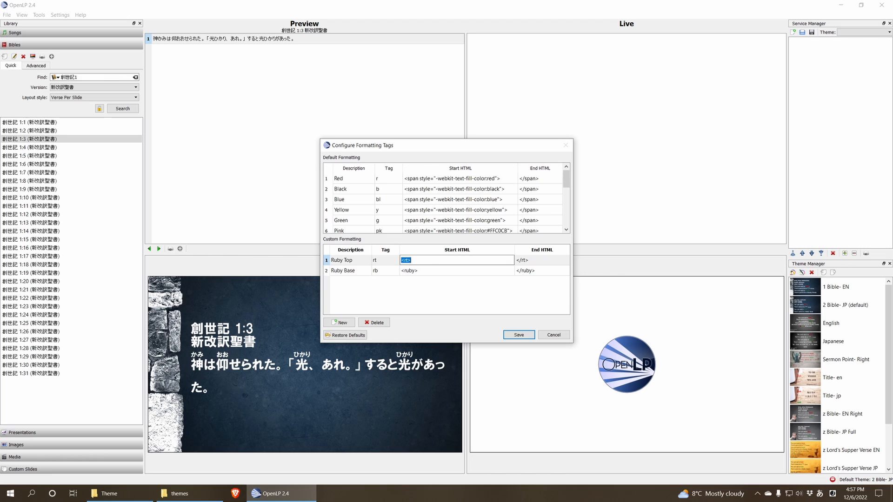
{"action": "left_click", "coordinate": [465, 306]}
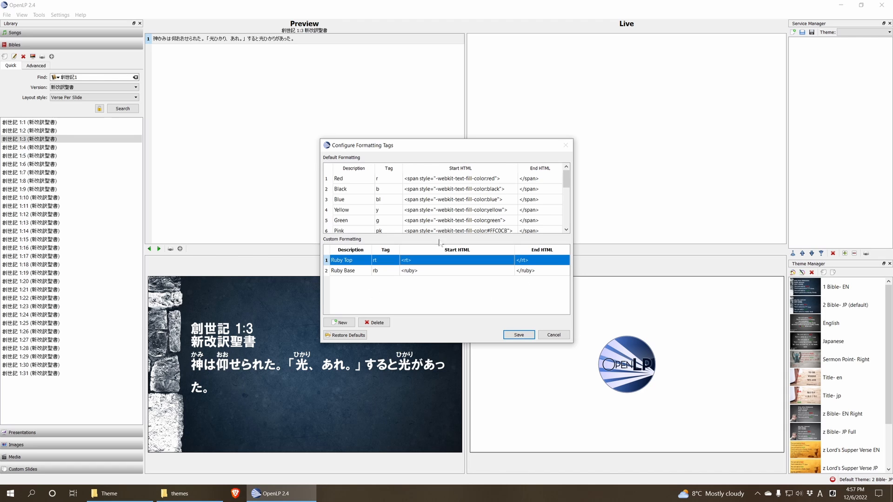
{"action": "double_click", "coordinate": [342, 270]}
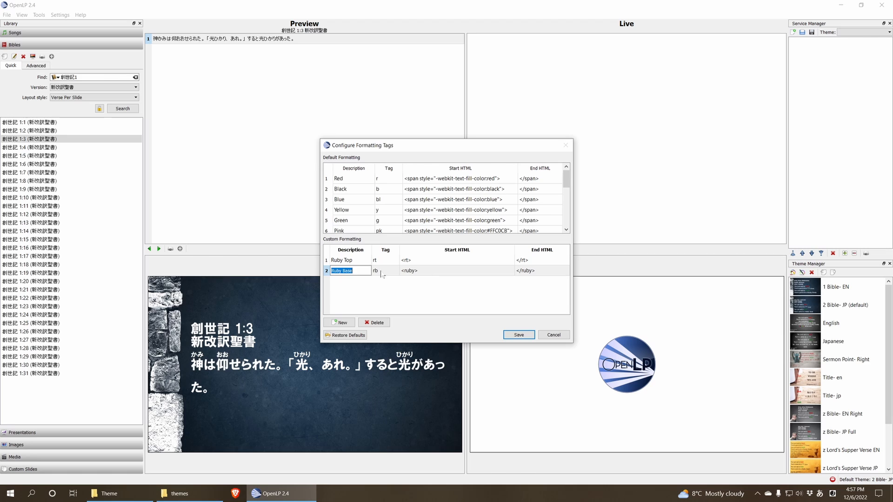
{"action": "key", "text": "Tab"}
{"action": "key", "text": "Tab"}
{"action": "key", "text": "Tab"}
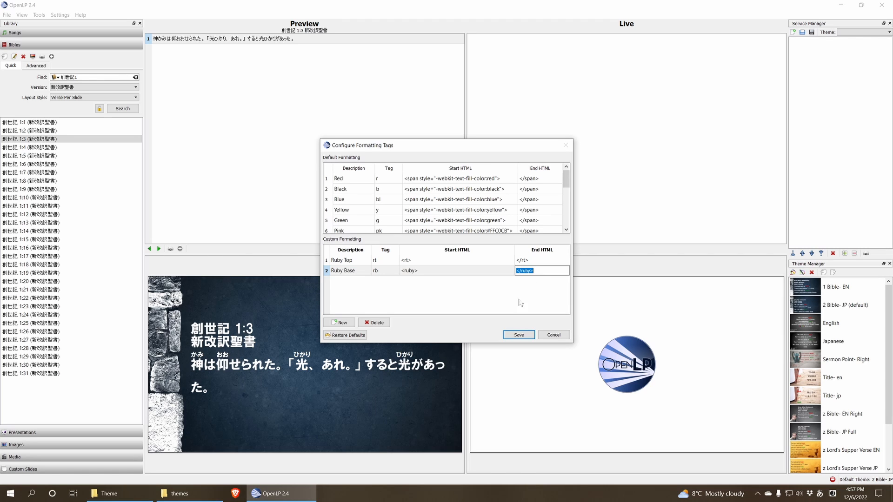
{"action": "key", "text": "Return"}
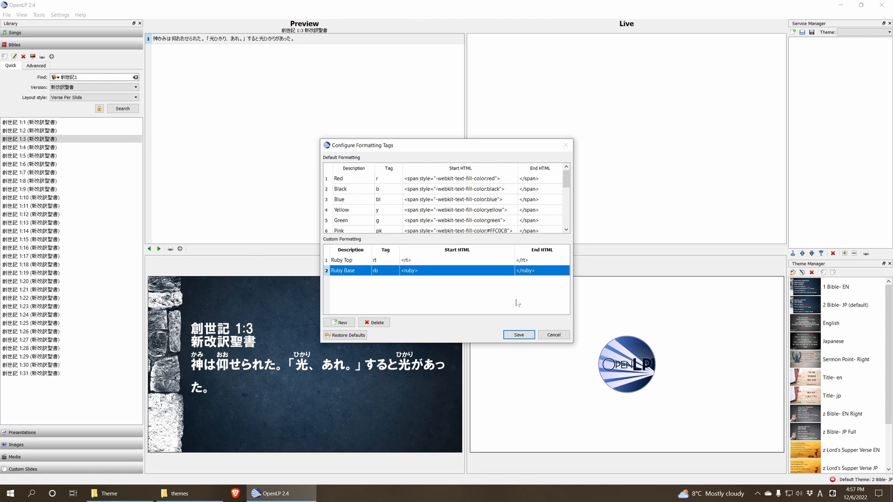
{"action": "left_click", "coordinate": [520, 335]}
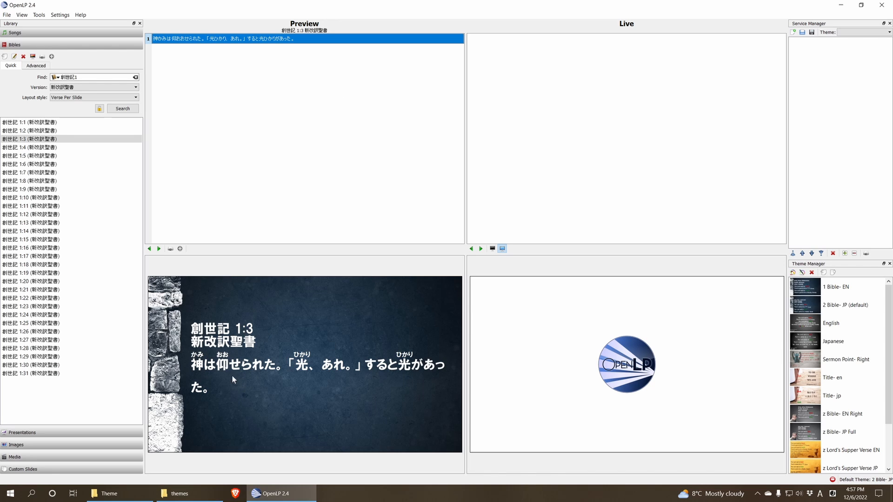
Edit the 新改訳聖書 Bible so that its version name is blank, and save it.
{"action": "left_click", "coordinate": [70, 88]}
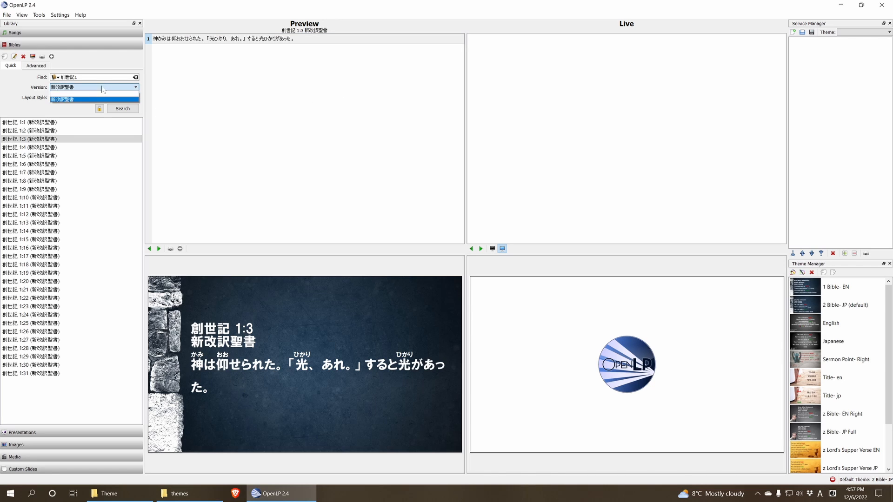
{"action": "left_click", "coordinate": [66, 100]}
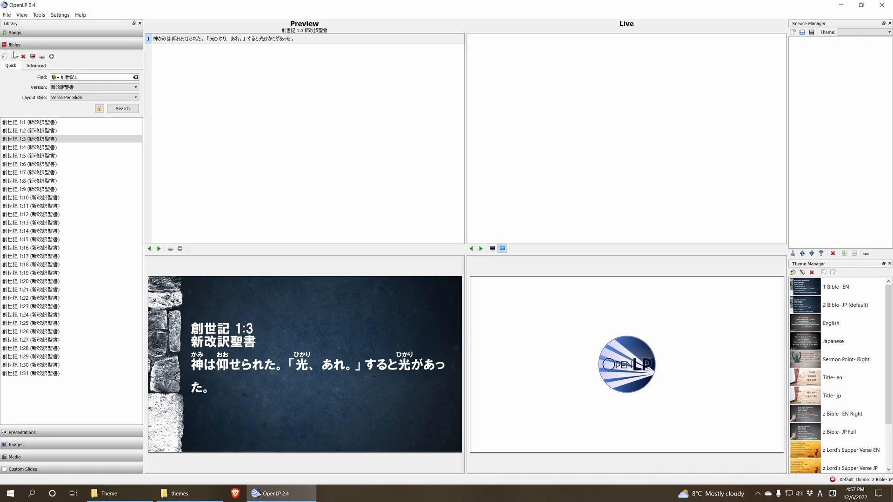
{"action": "left_click", "coordinate": [14, 55]}
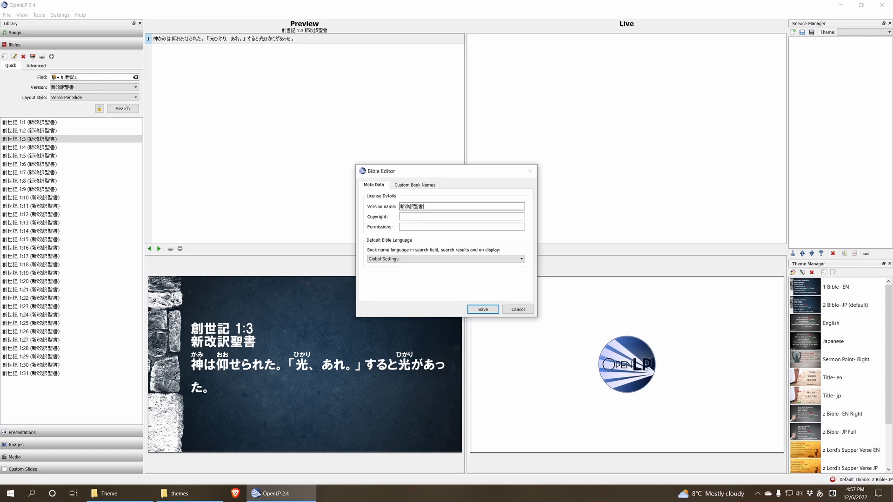
{"action": "key", "text": "BackSpace"}
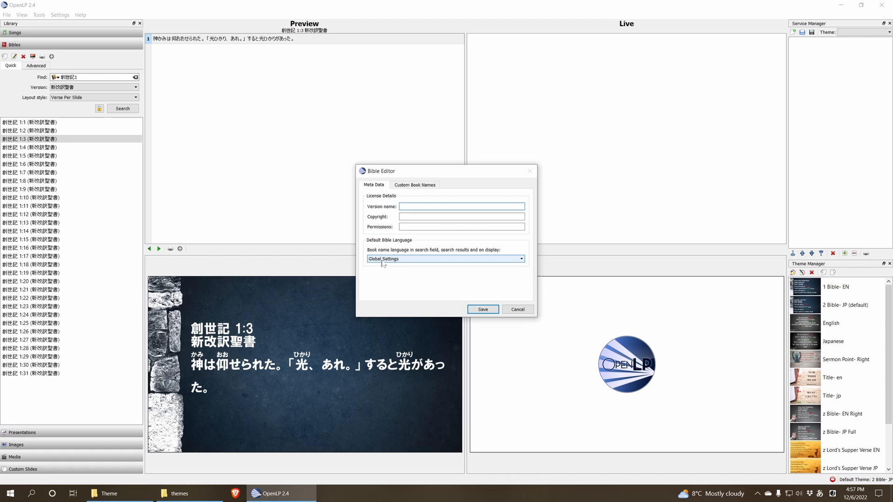
{"action": "left_click", "coordinate": [484, 310]}
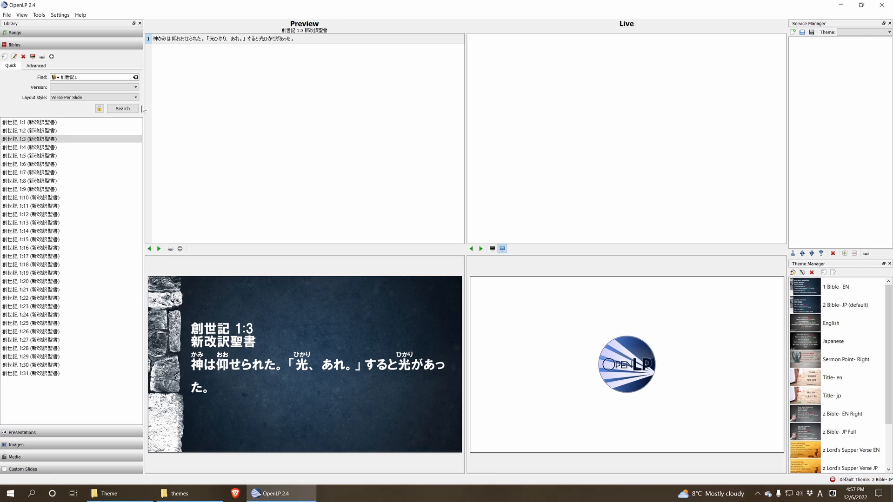
Try to search for 創世記1 in the currently selected blank-named Bible version.
{"action": "left_click", "coordinate": [106, 79]}
{"action": "key", "text": "Return"}
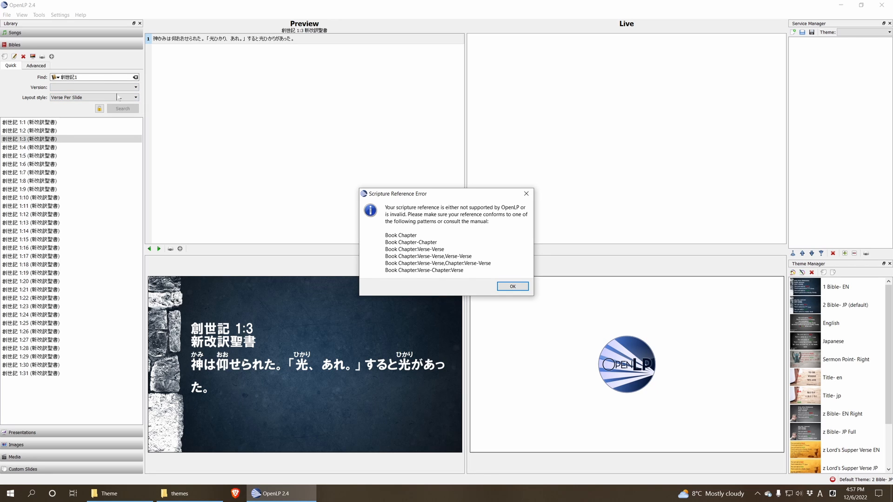
{"action": "left_click", "coordinate": [526, 289]}
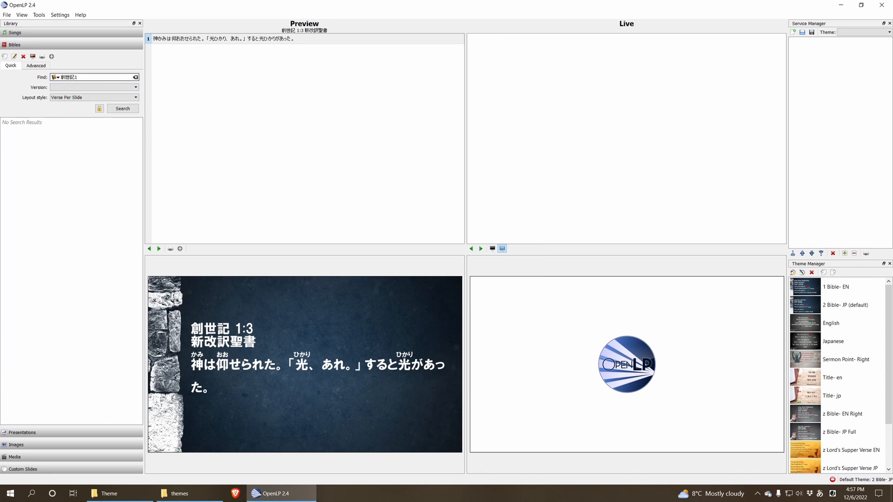
Choose the second blank-named Bible version and search it for 創世記1.
{"action": "left_click", "coordinate": [88, 88]}
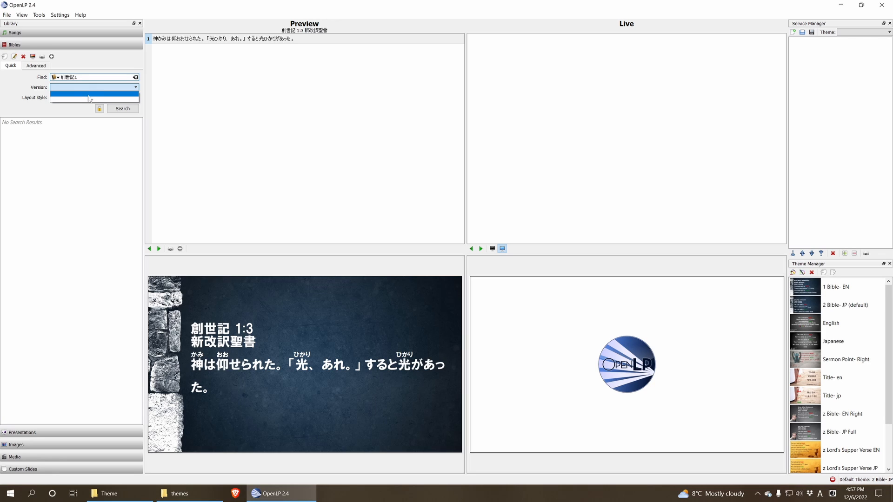
{"action": "left_click", "coordinate": [93, 98]}
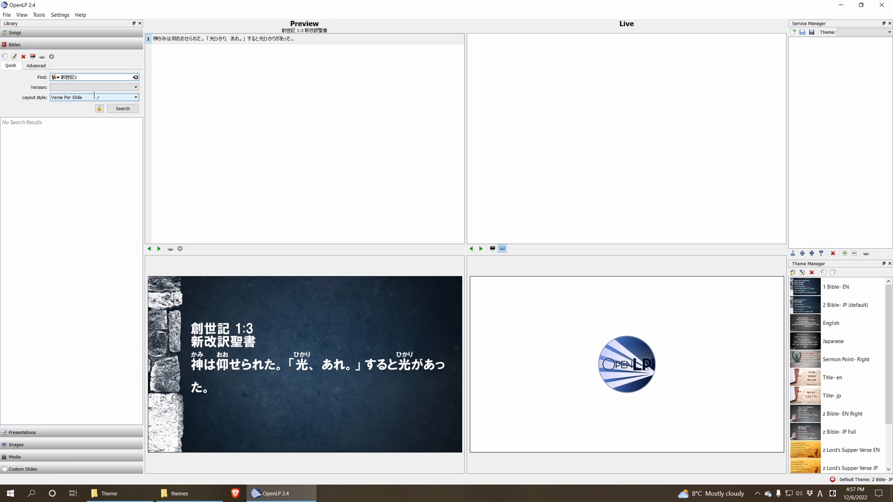
{"action": "left_click", "coordinate": [95, 78]}
{"action": "key", "text": "Return"}
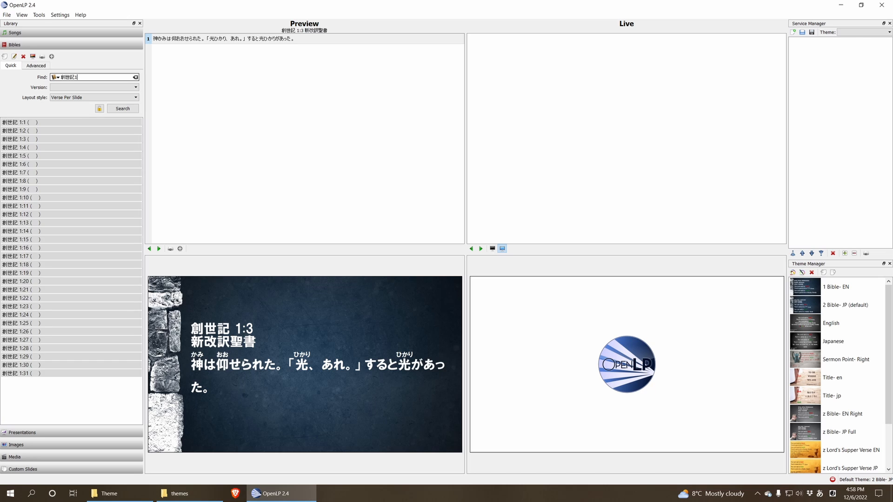
Preview verses 創世記 1:1 and 創世記 1:4 from the results, and select 創世記 1:11.
{"action": "left_click", "coordinate": [74, 123]}
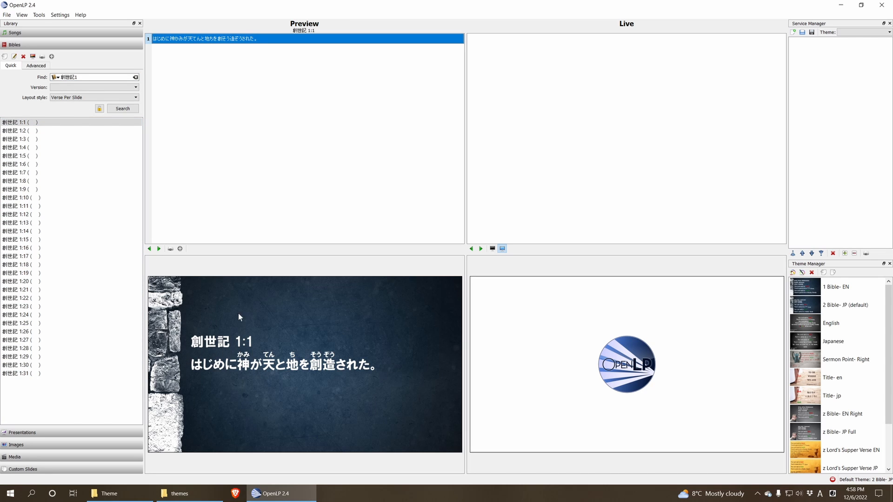
{"action": "left_click", "coordinate": [56, 148]}
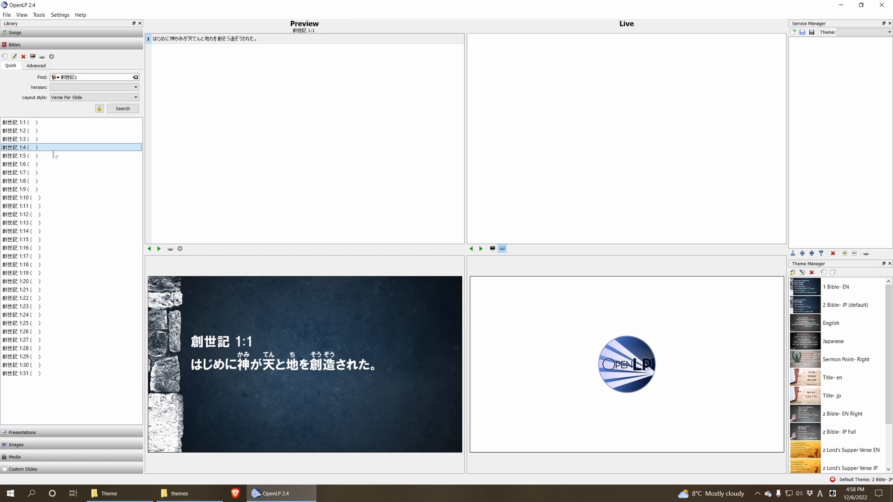
{"action": "left_click", "coordinate": [84, 206]}
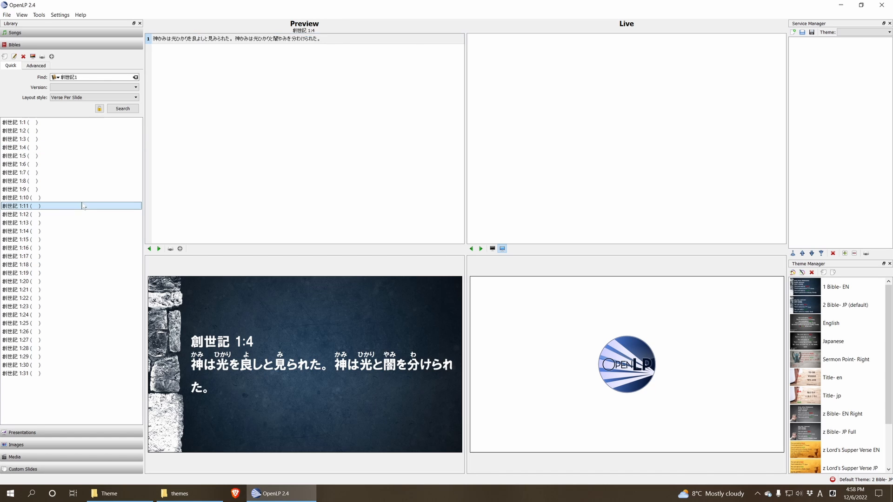